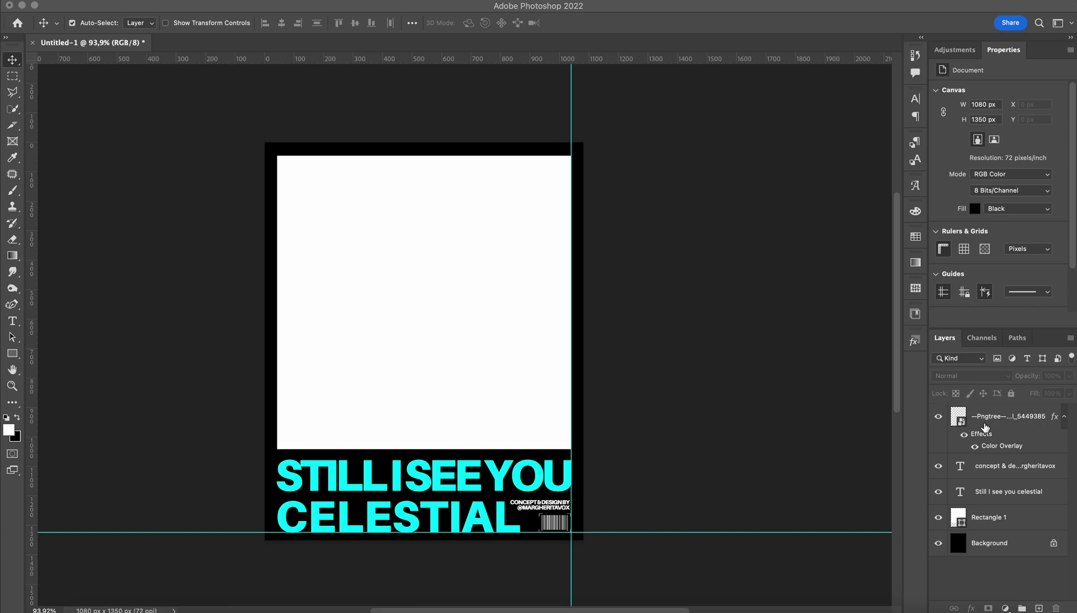
Rename the long Pngtree image layer to 'barcode', then select the white rectangle layer
{"action": "left_click", "coordinate": [786, 359]}
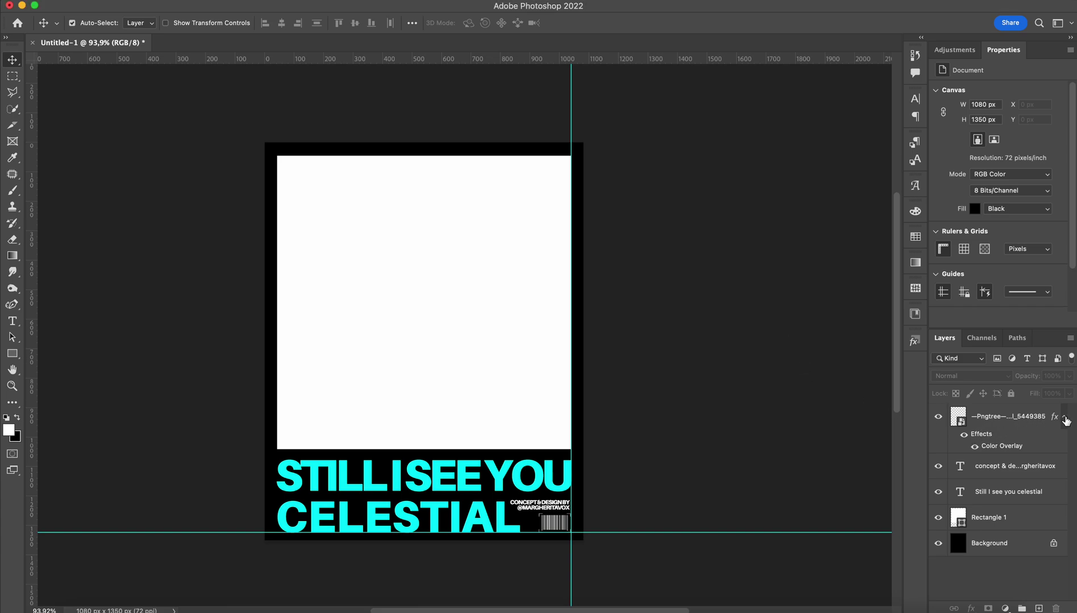
{"action": "left_click", "coordinate": [1066, 420]}
{"action": "double_click", "coordinate": [1008, 418]}
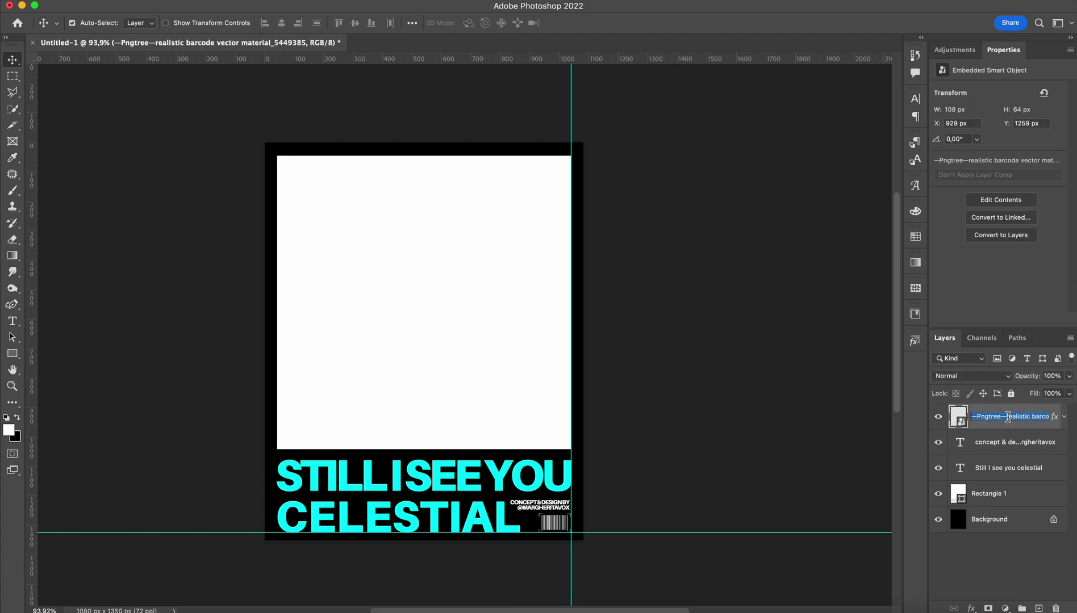
{"action": "type", "text": "barcode"}
{"action": "key", "text": "Return"}
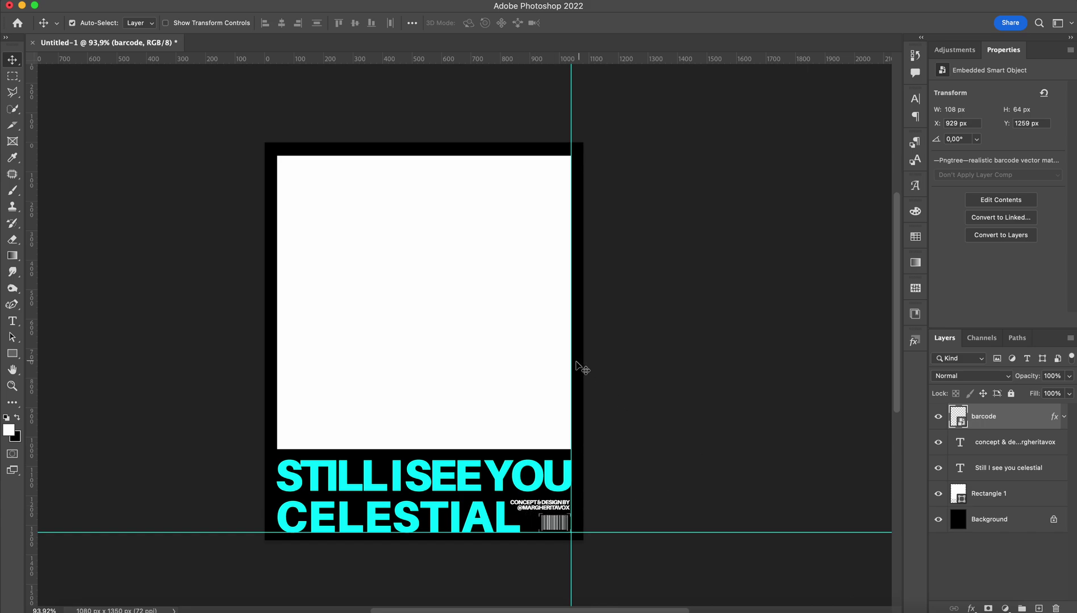
{"action": "left_click", "coordinate": [511, 361]}
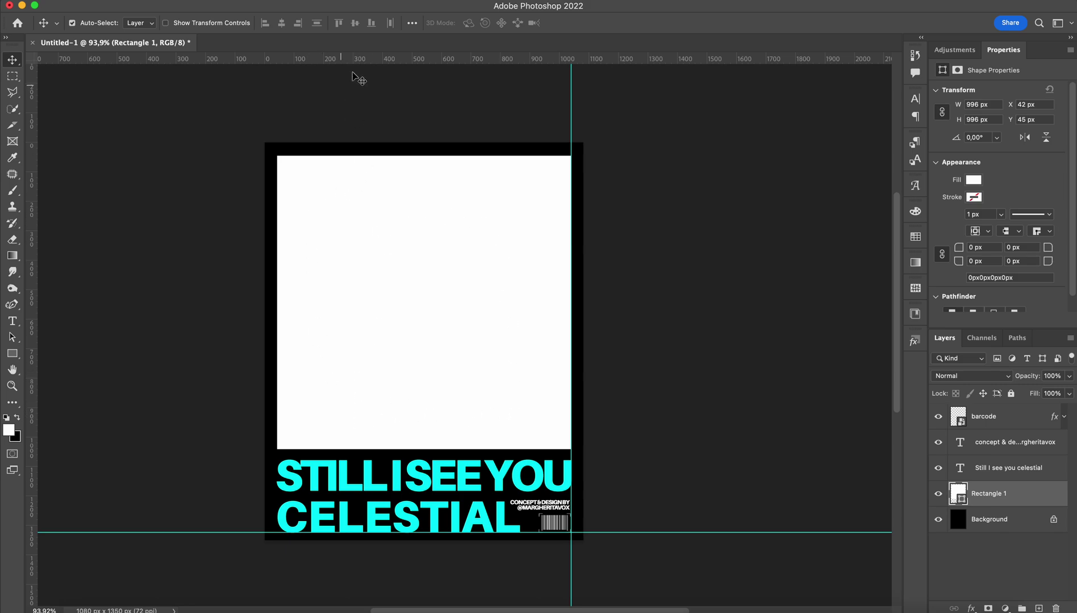
Open the Timeline and convert a new frame animation into a video timeline with 5-second layer tracks
{"action": "left_click", "coordinate": [415, 0]}
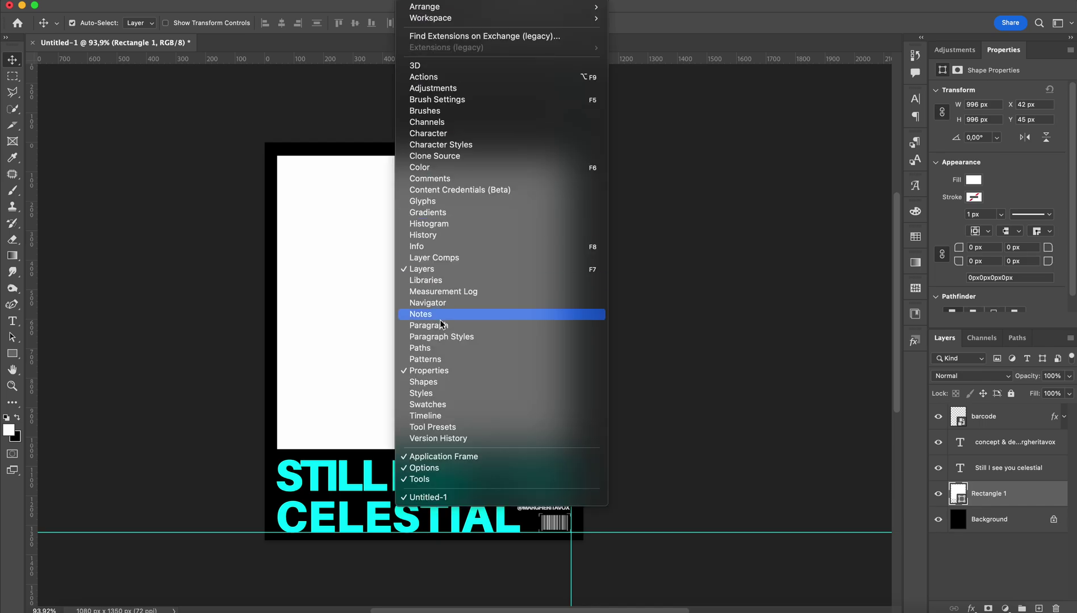
{"action": "left_click", "coordinate": [441, 420]}
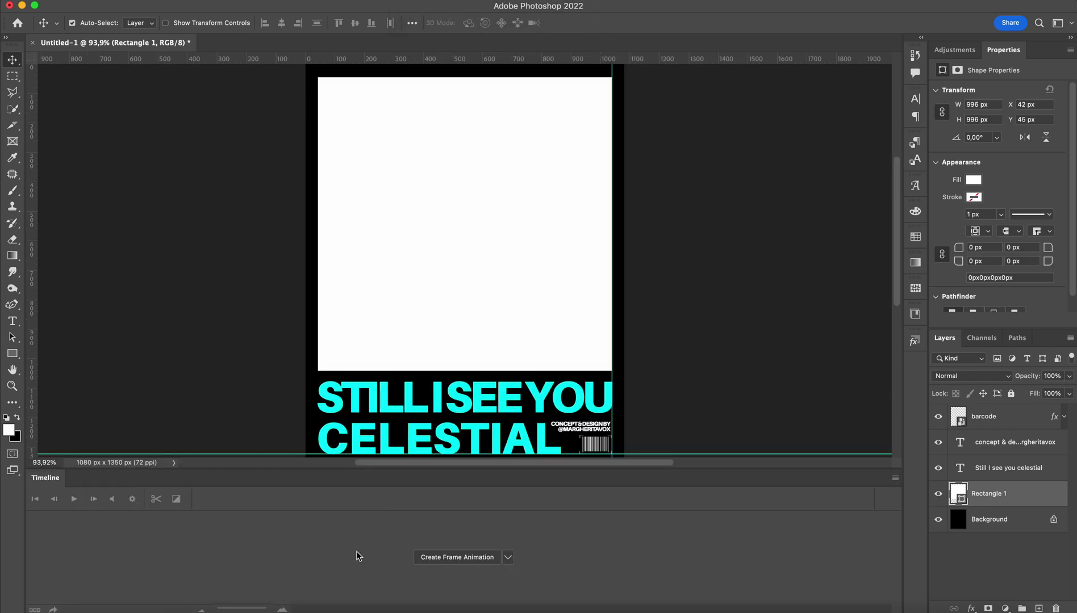
{"action": "left_click", "coordinate": [445, 559]}
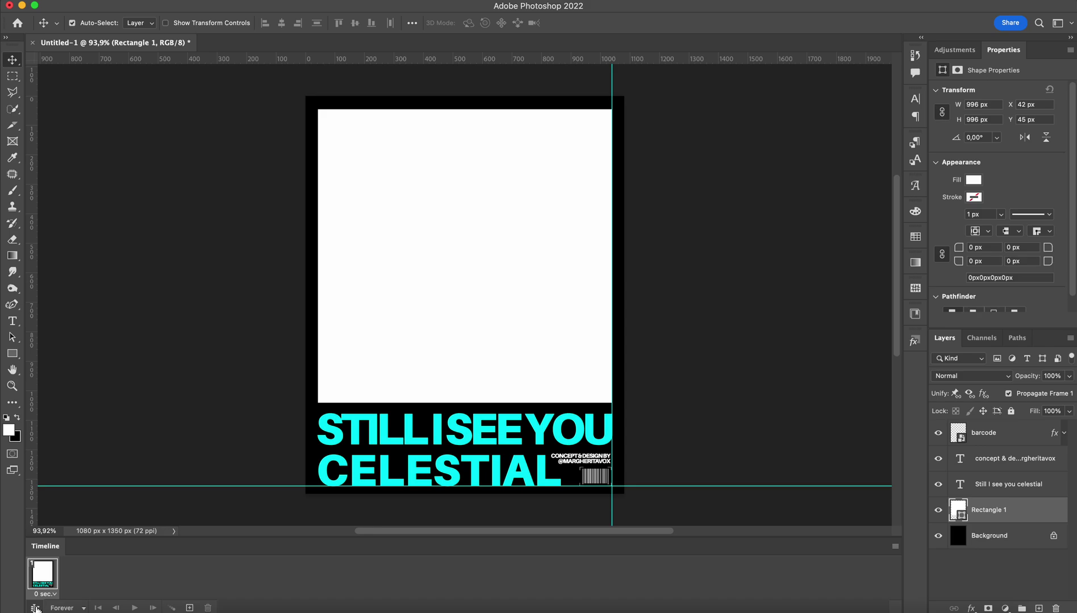
{"action": "left_click", "coordinate": [35, 609]}
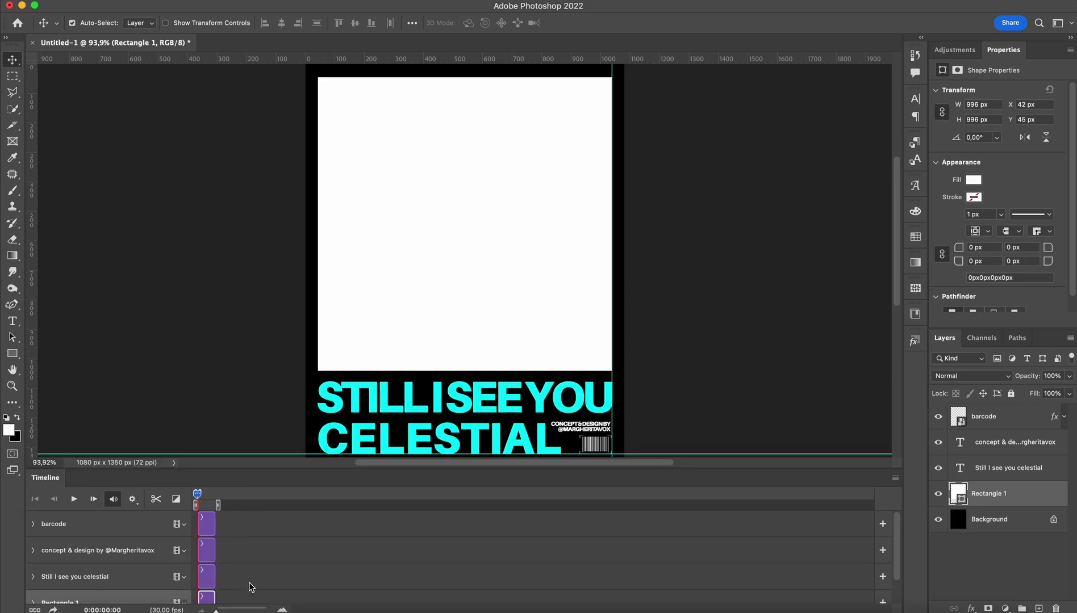
{"action": "left_click", "coordinate": [282, 609]}
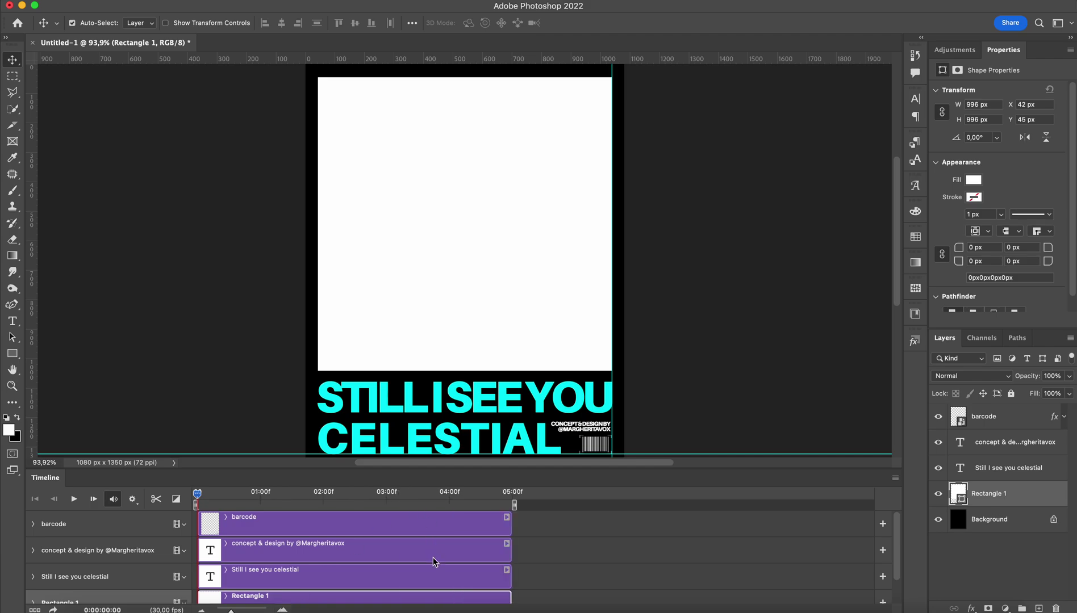
{"action": "left_click", "coordinate": [476, 293]}
Drag the pexels galaxy .mp4 from Finder's Downloads folder onto the poster canvas
{"action": "left_click", "coordinate": [78, 611]}
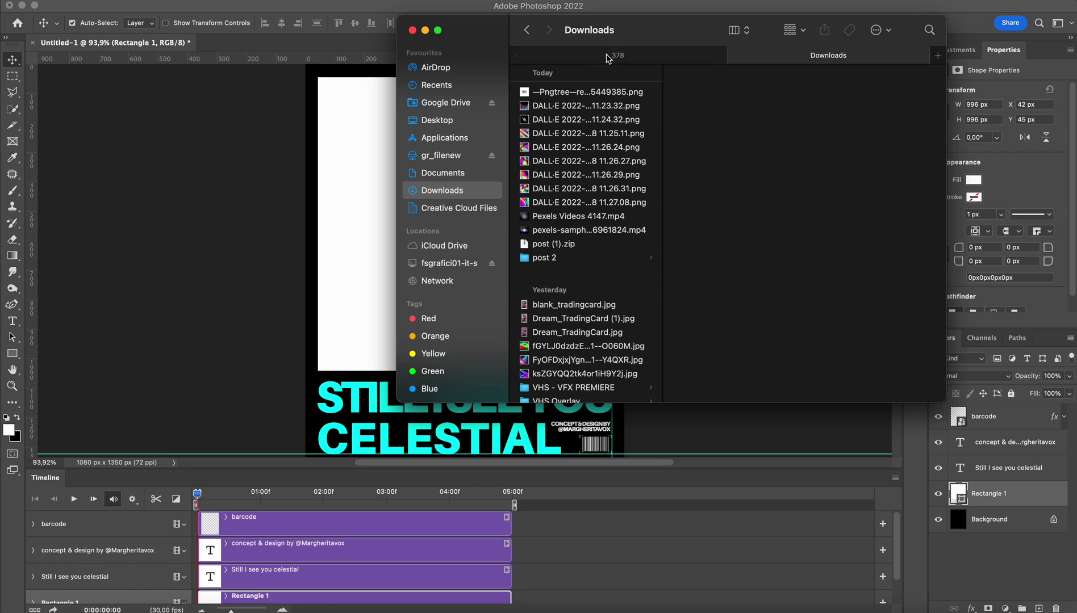
{"action": "left_click_drag", "start_coordinate": [645, 34], "coordinate": [121, 82]}
{"action": "left_click_drag", "start_coordinate": [26, 277], "coordinate": [554, 293]}
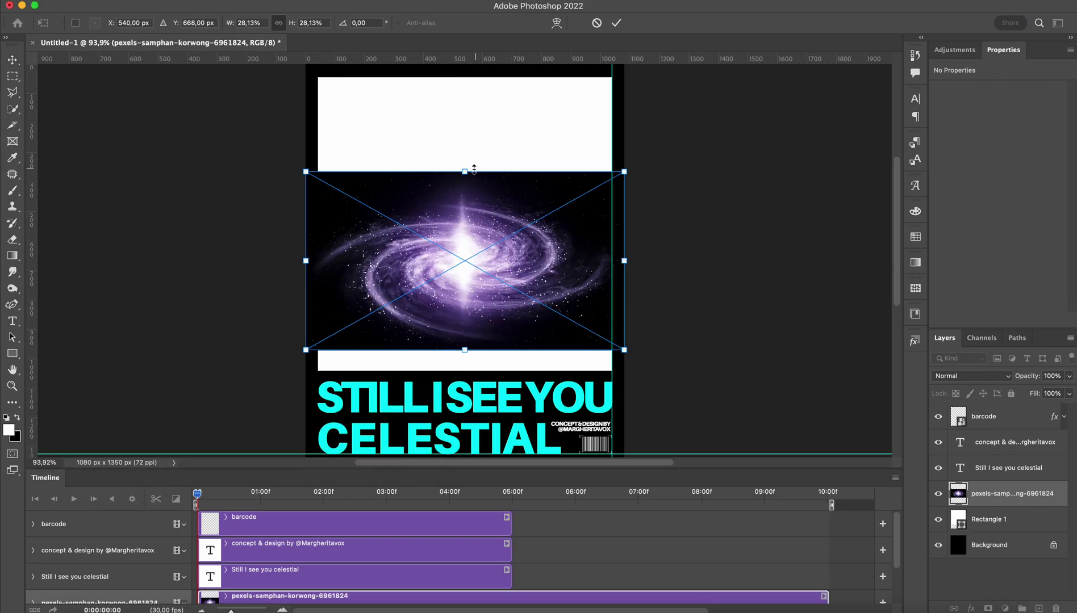
Enlarge the placed galaxy video, nudge it upward and commit the transform
{"action": "left_click_drag", "start_coordinate": [466, 171], "coordinate": [461, 68]}
{"action": "left_click_drag", "start_coordinate": [480, 217], "coordinate": [483, 214]}
{"action": "key", "text": "Return"}
{"action": "key", "text": "z"}
{"action": "left_click", "coordinate": [516, 246], "text": "alt"}
{"action": "left_click_drag", "start_coordinate": [495, 250], "coordinate": [498, 250]}
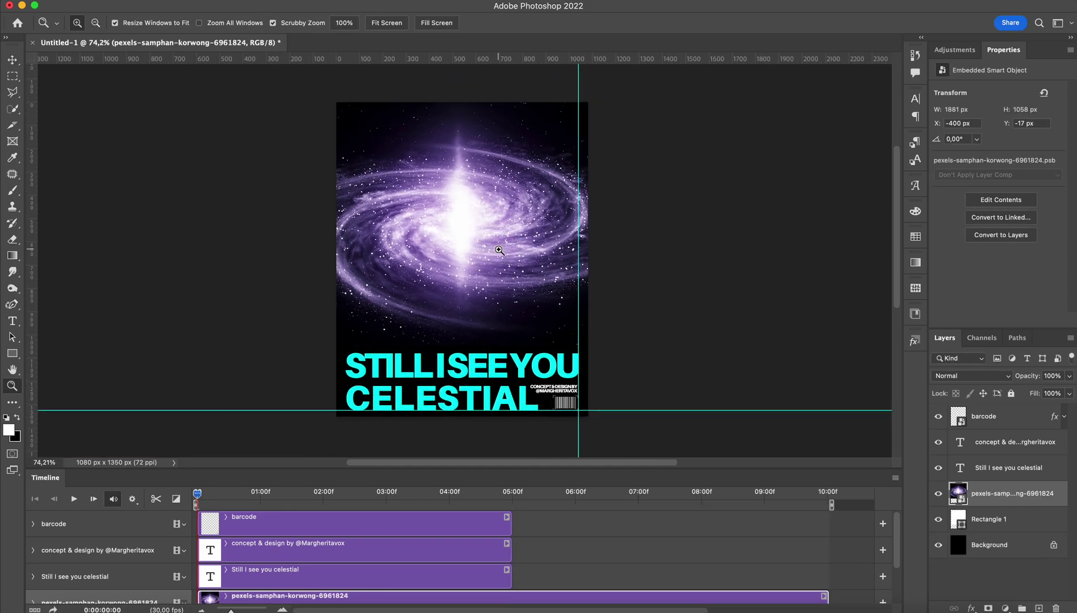
{"action": "key", "text": "v"}
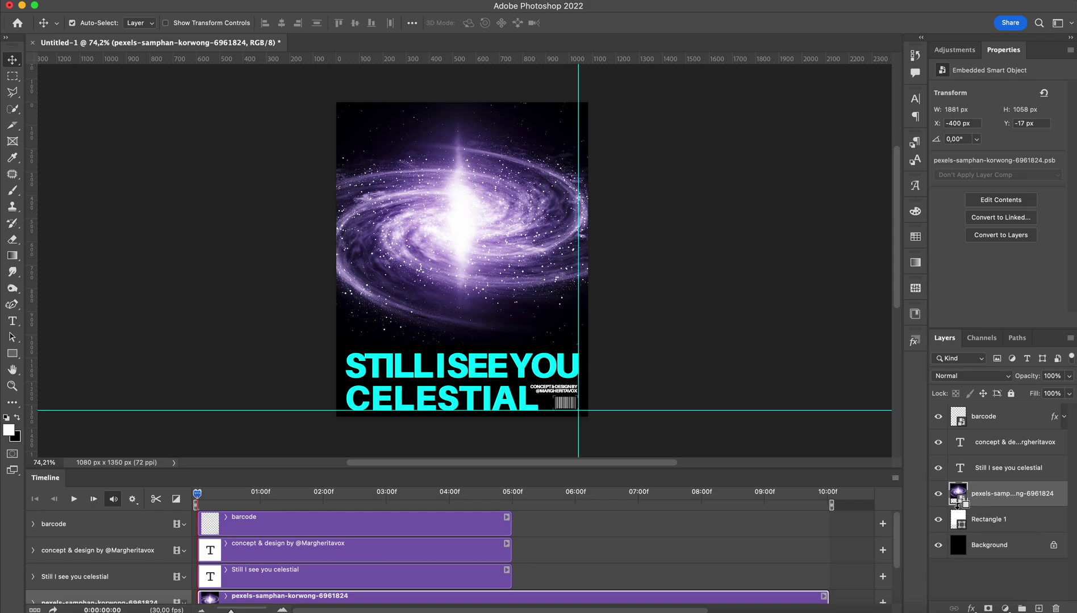
Clip the galaxy video into Rectangle 1 and scrub the timeline to preview it
{"action": "left_click", "coordinate": [957, 503], "text": "alt"}
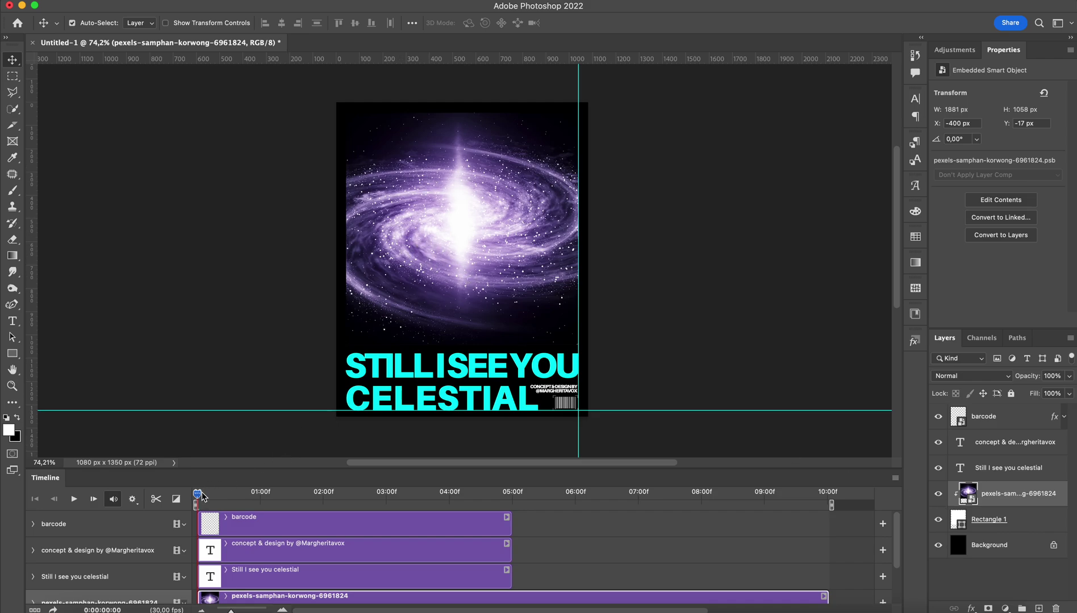
{"action": "left_click_drag", "start_coordinate": [198, 494], "coordinate": [481, 483]}
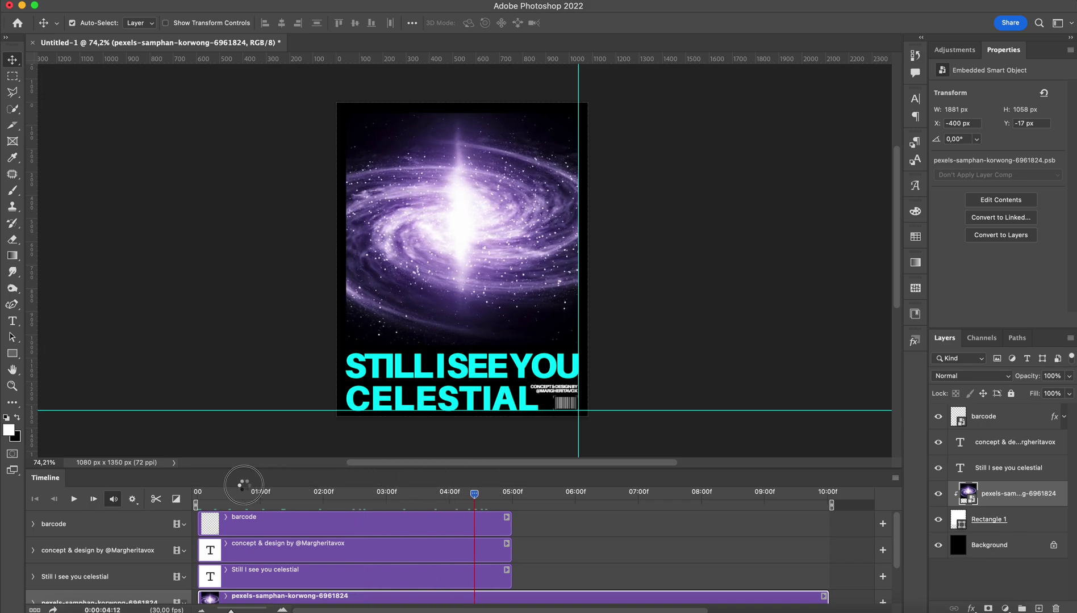
{"action": "left_click", "coordinate": [197, 493]}
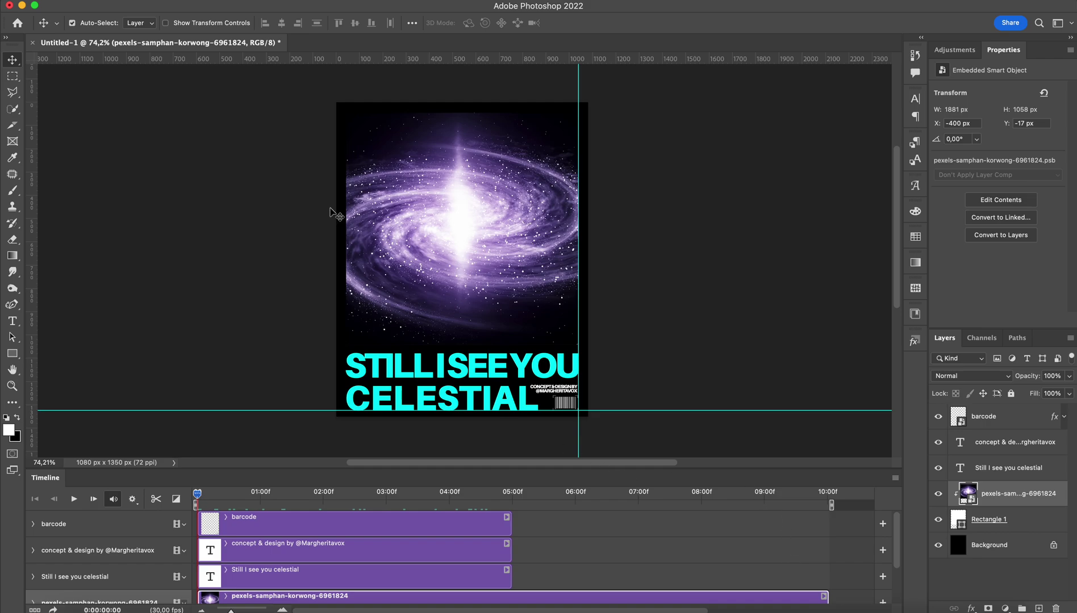
Apply the Filter Gallery's Sketch > Halftone Pattern (Size 2, Dot, Contrast 6) to the galaxy video
{"action": "left_click", "coordinate": [293, 1]}
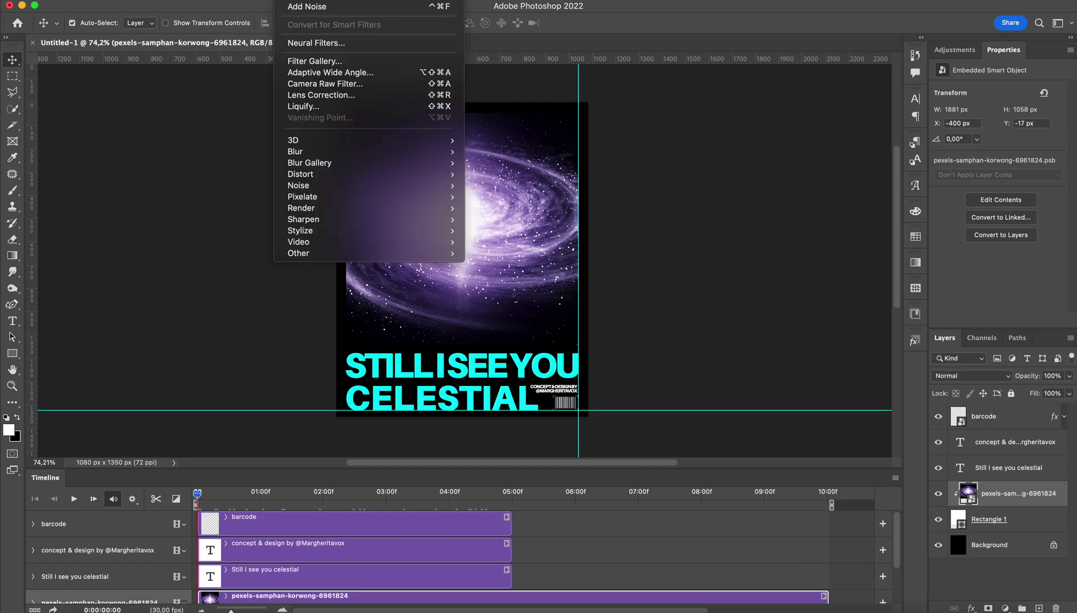
{"action": "left_click", "coordinate": [338, 63]}
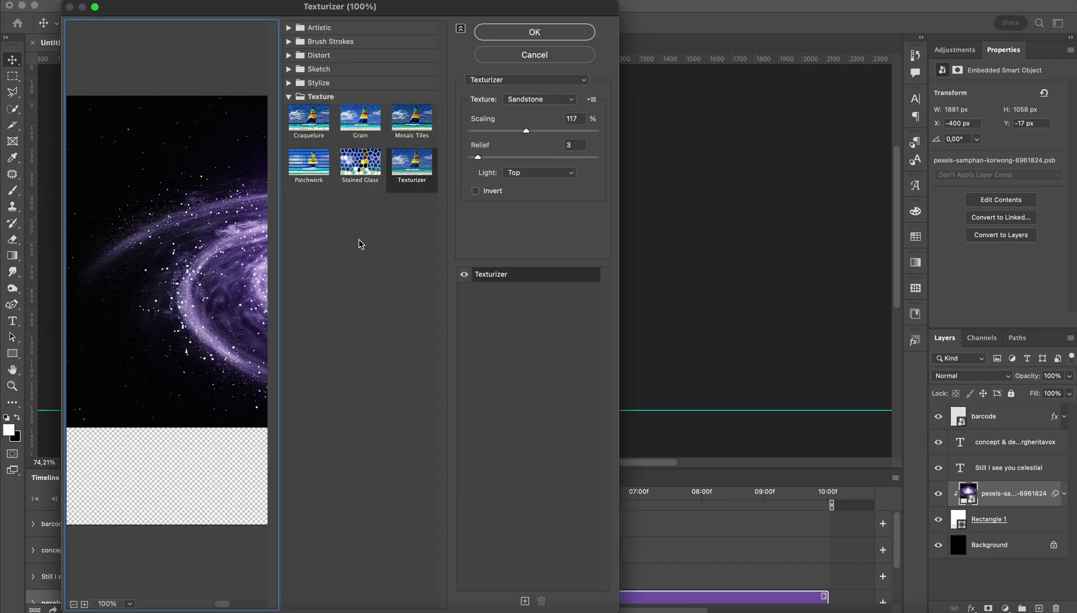
{"action": "left_click_drag", "start_coordinate": [615, 595], "coordinate": [1073, 609]}
{"action": "left_click_drag", "start_coordinate": [626, 14], "coordinate": [583, 15]}
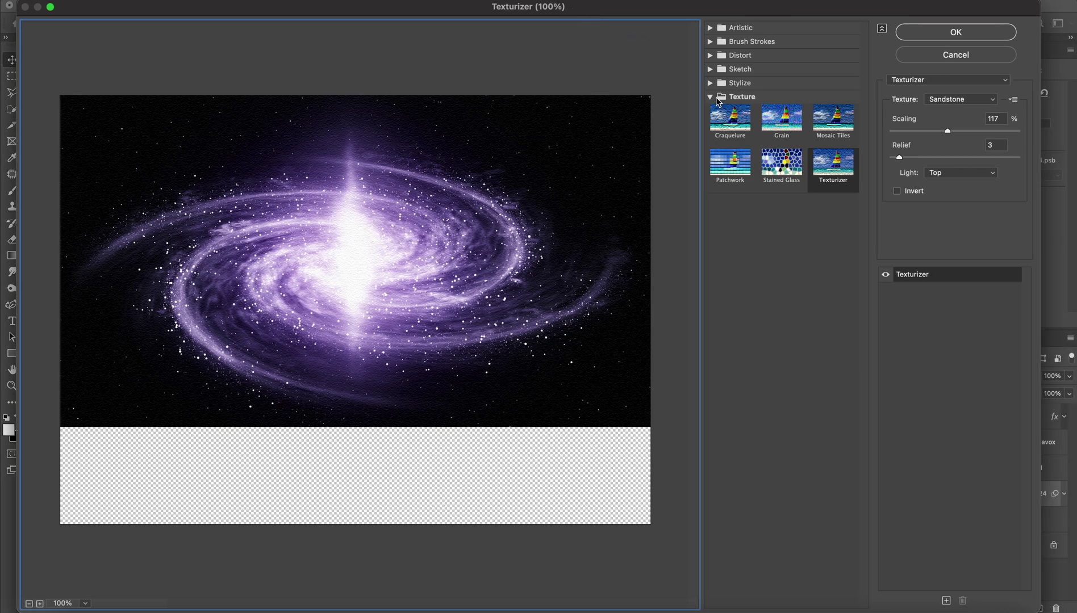
{"action": "left_click", "coordinate": [711, 83]}
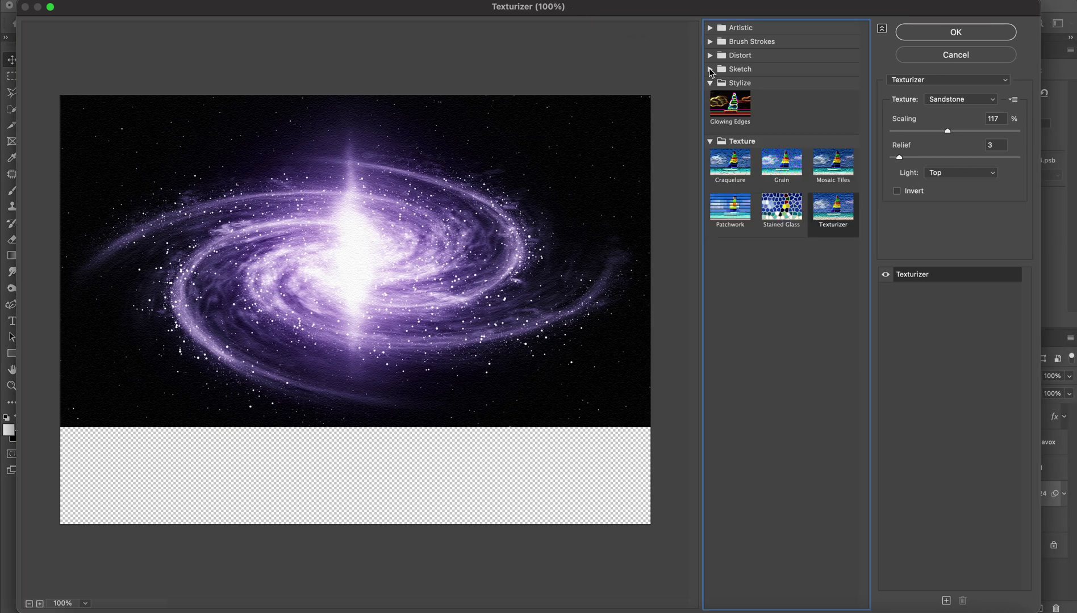
{"action": "left_click", "coordinate": [710, 69]}
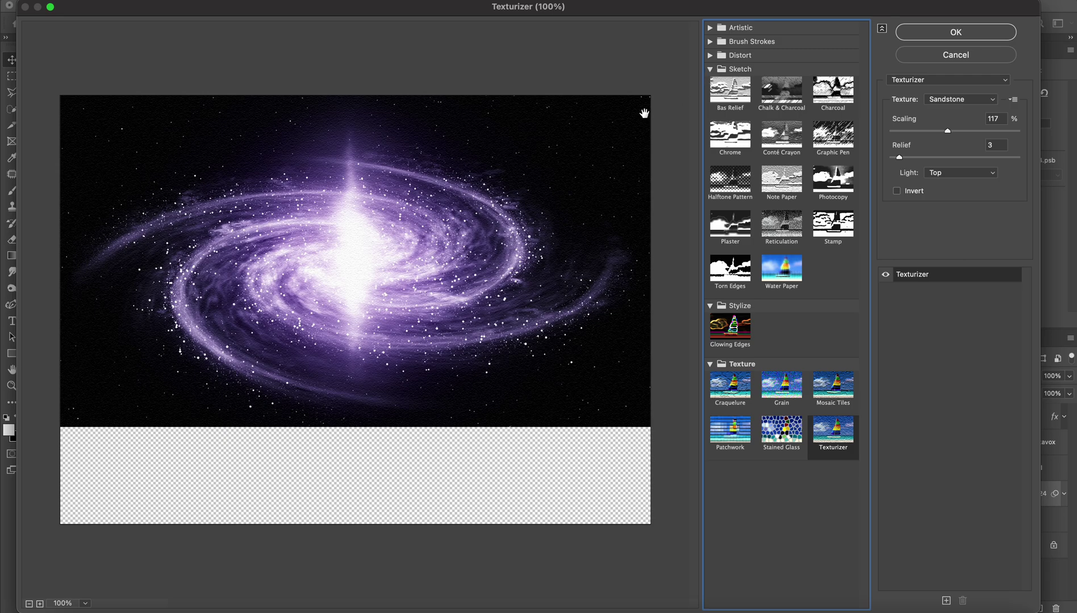
{"action": "left_click", "coordinate": [728, 185]}
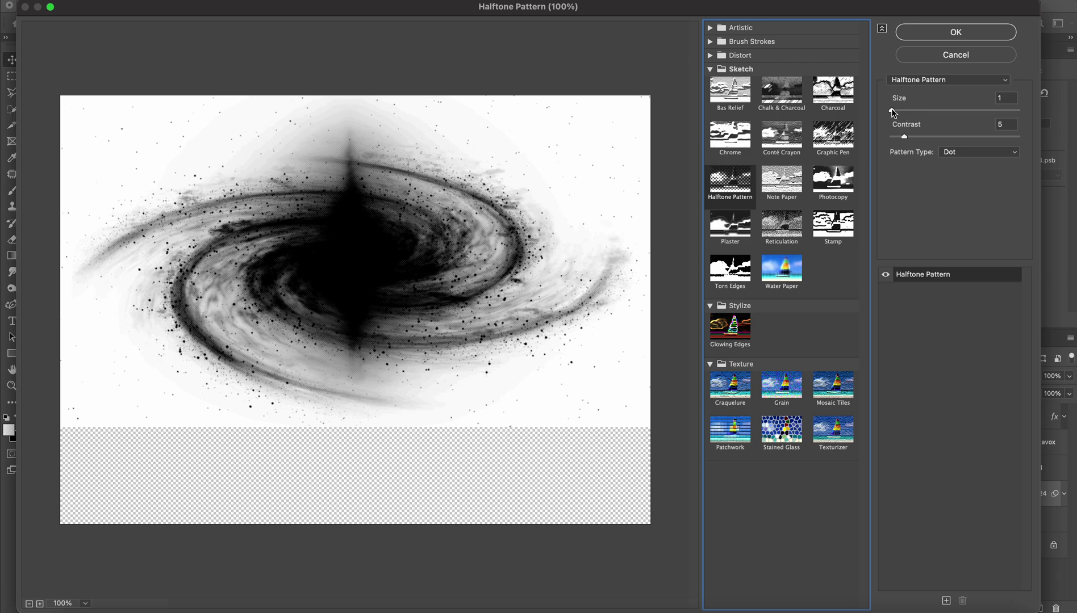
{"action": "mouse_move", "coordinate": [904, 137]}
{"action": "left_mouse_down"}
{"action": "mouse_move", "coordinate": [956, 137]}
{"action": "mouse_move", "coordinate": [891, 147]}
{"action": "mouse_move", "coordinate": [916, 110]}
{"action": "mouse_move", "coordinate": [940, 111]}
{"action": "mouse_move", "coordinate": [903, 112]}
{"action": "mouse_move", "coordinate": [910, 139]}
{"action": "left_mouse_up"}
{"action": "left_click", "coordinate": [965, 34]}
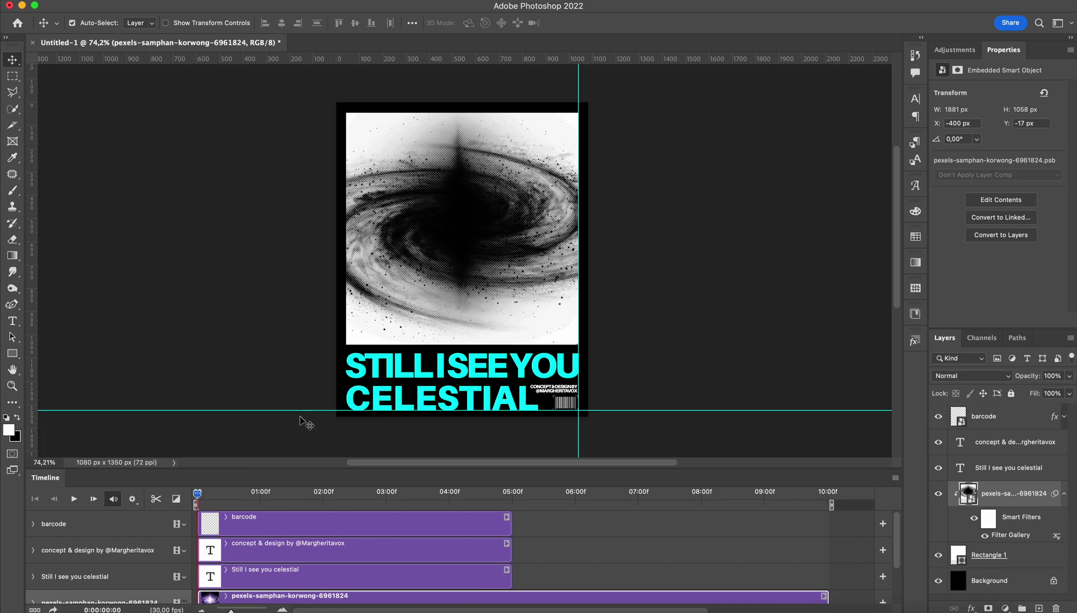
Add 7% Uniform, Monochromatic noise grain to the galaxy video and collapse its Smart Filters list
{"action": "left_click", "coordinate": [199, 493]}
{"action": "left_click_drag", "start_coordinate": [370, 495], "coordinate": [184, 478]}
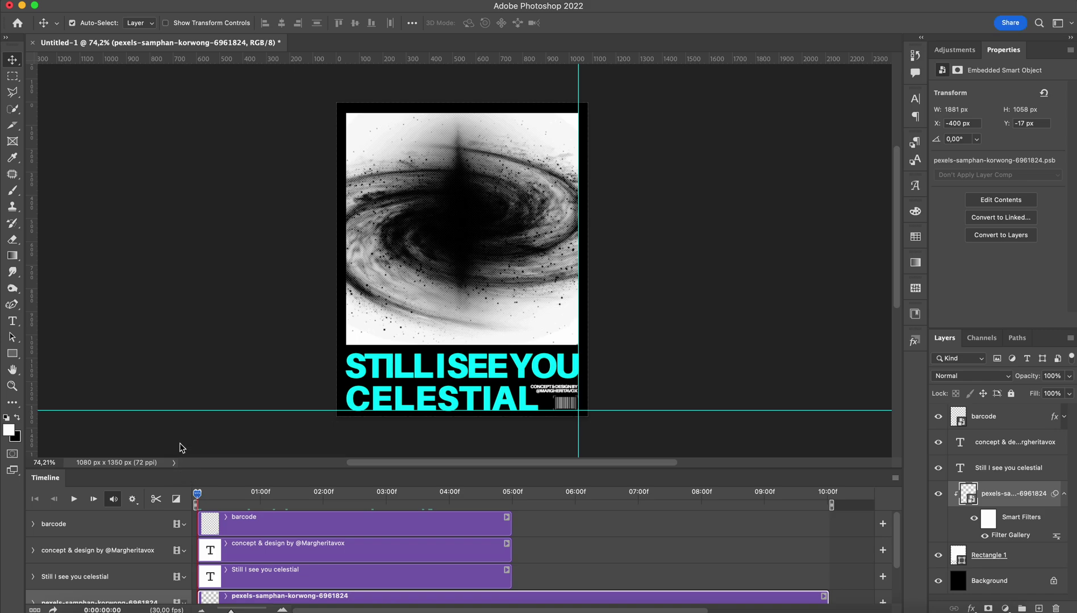
{"action": "left_click", "coordinate": [289, 0]}
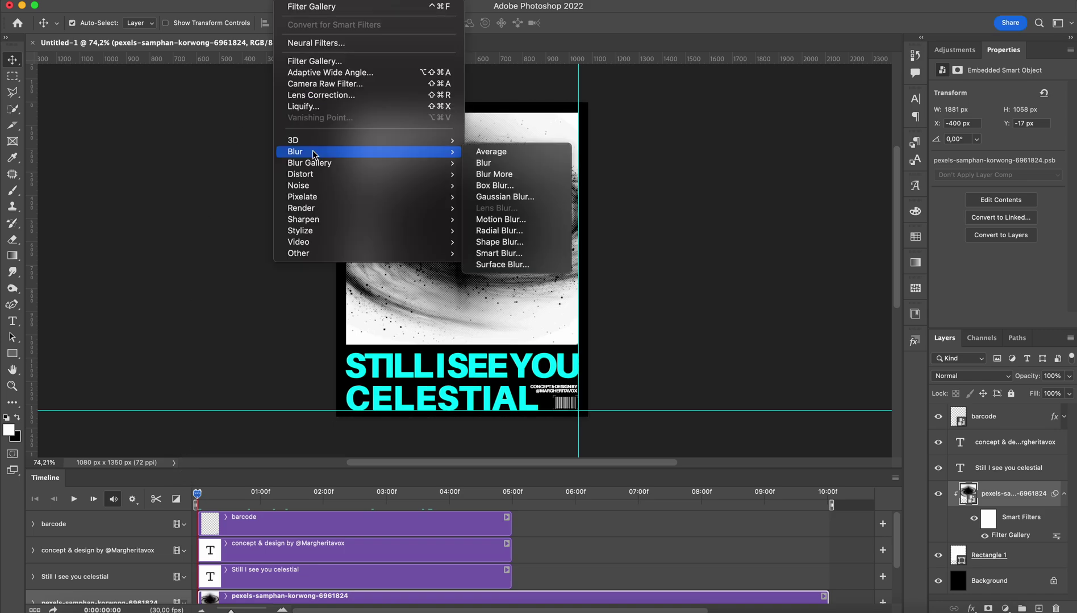
{"action": "mouse_move", "coordinate": [336, 186]}
{"action": "left_click", "coordinate": [483, 185]}
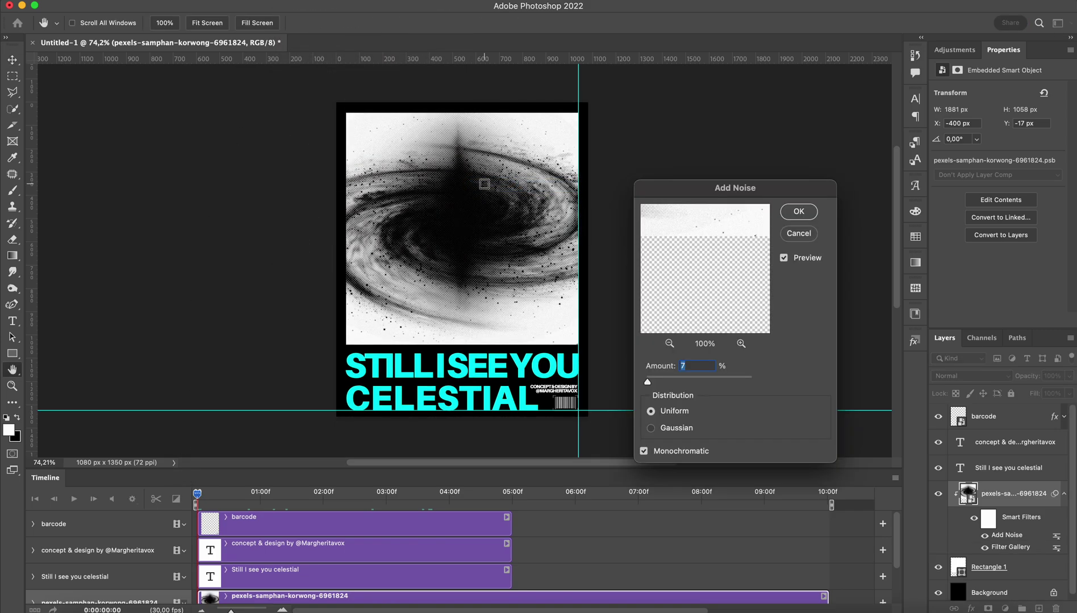
{"action": "left_click", "coordinate": [799, 212]}
{"action": "left_click", "coordinate": [1064, 494]}
Add a Gradient Map clipped to the galaxy video using the reversed NIGHT WATERS teal gradient
{"action": "left_click", "coordinate": [961, 51]}
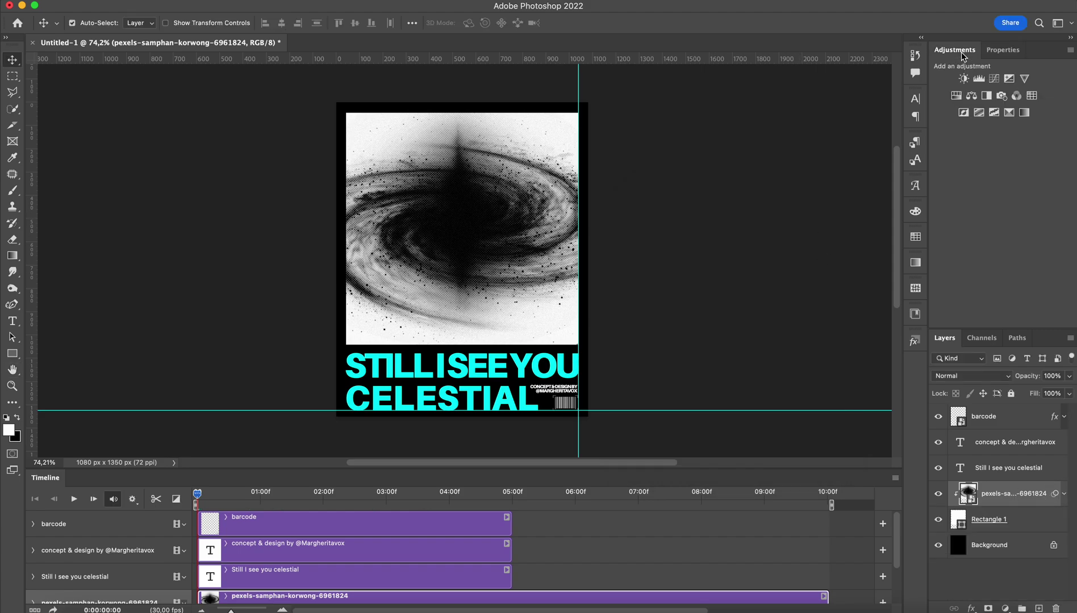
{"action": "left_click", "coordinate": [1026, 117]}
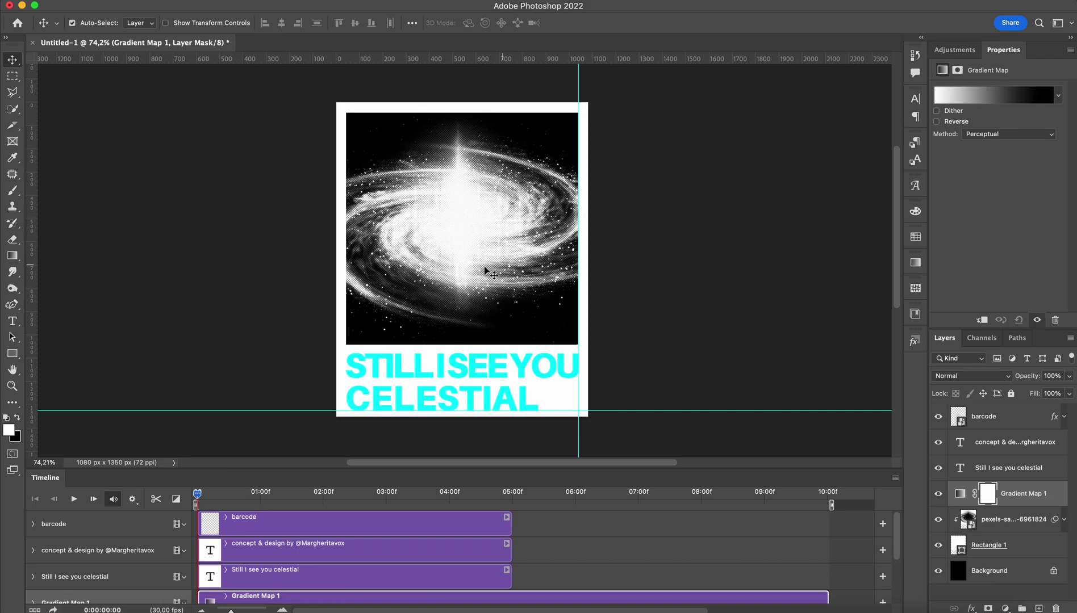
{"action": "left_click", "coordinate": [983, 321]}
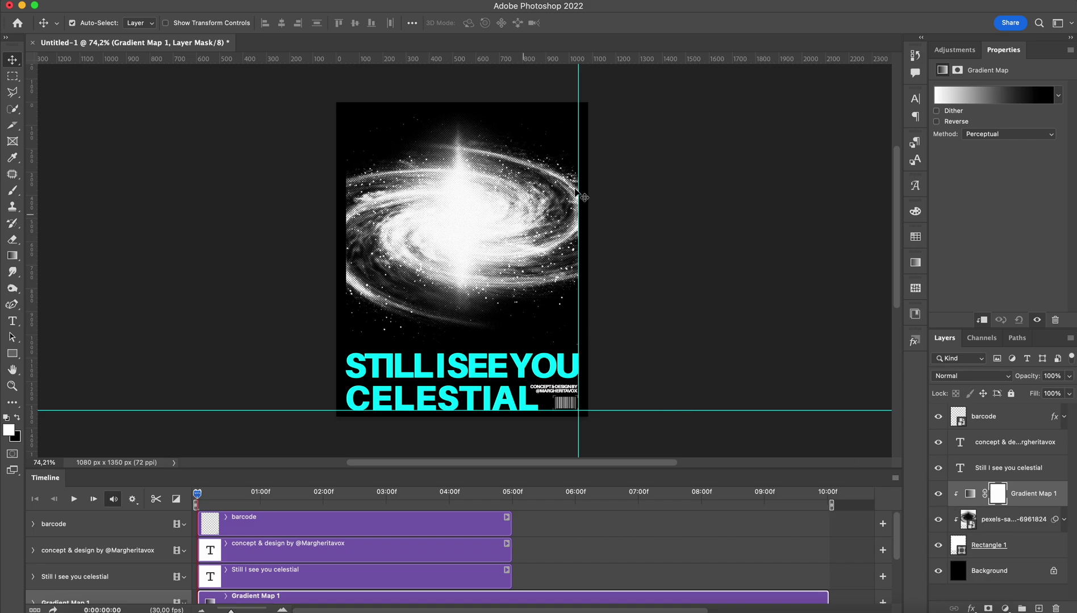
{"action": "left_click", "coordinate": [991, 100]}
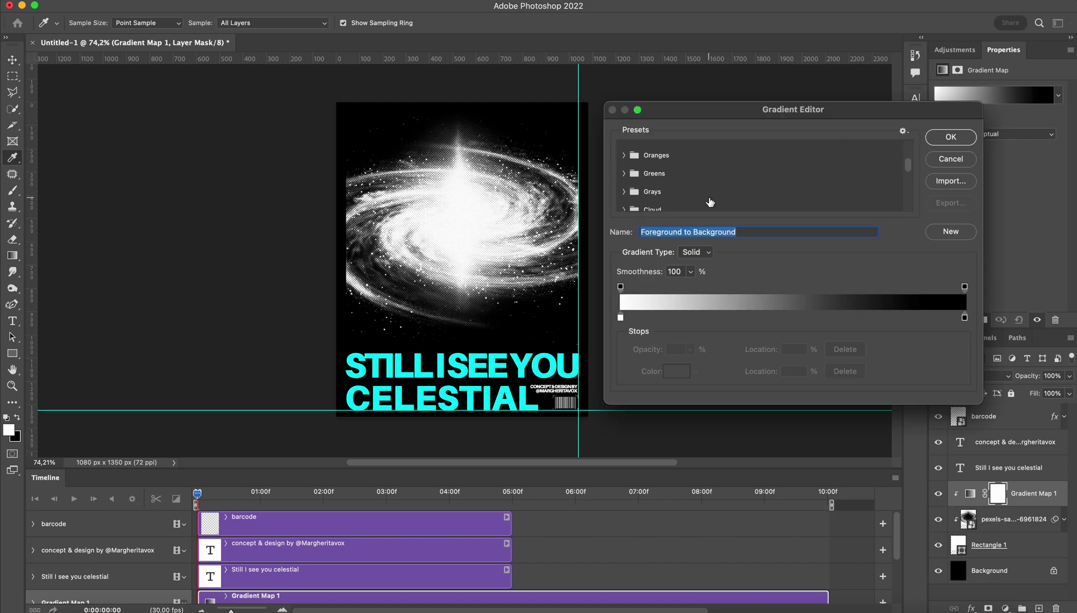
{"action": "left_click", "coordinate": [710, 203]}
{"action": "left_click", "coordinate": [688, 201]}
{"action": "left_click", "coordinate": [950, 137]}
{"action": "left_click", "coordinate": [937, 122]}
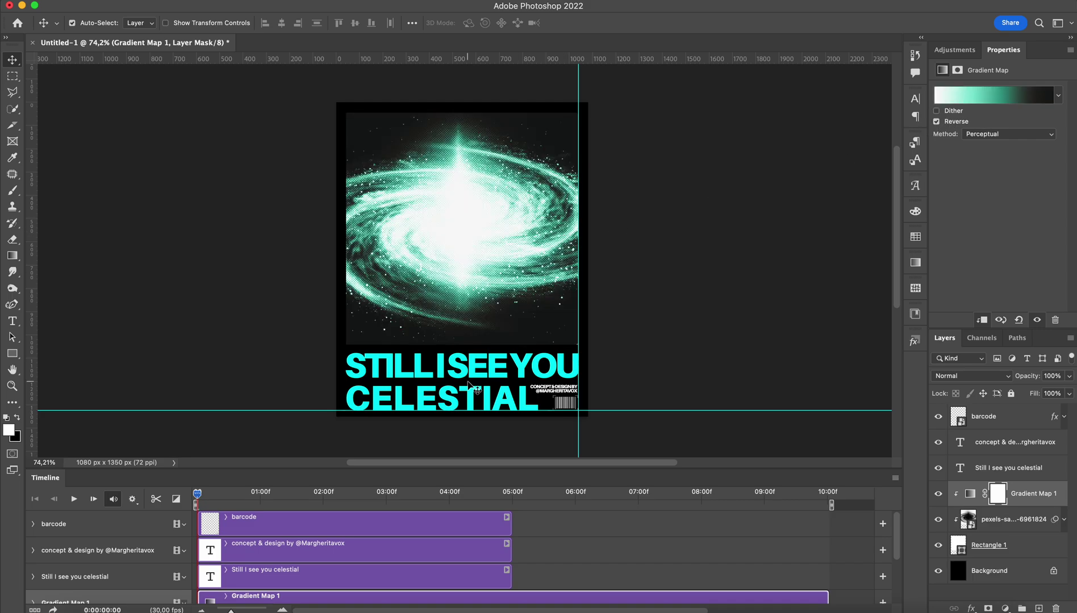
Copy the gradient stop's teal 349988 and apply it as the title's text colour
{"action": "left_click", "coordinate": [1023, 98]}
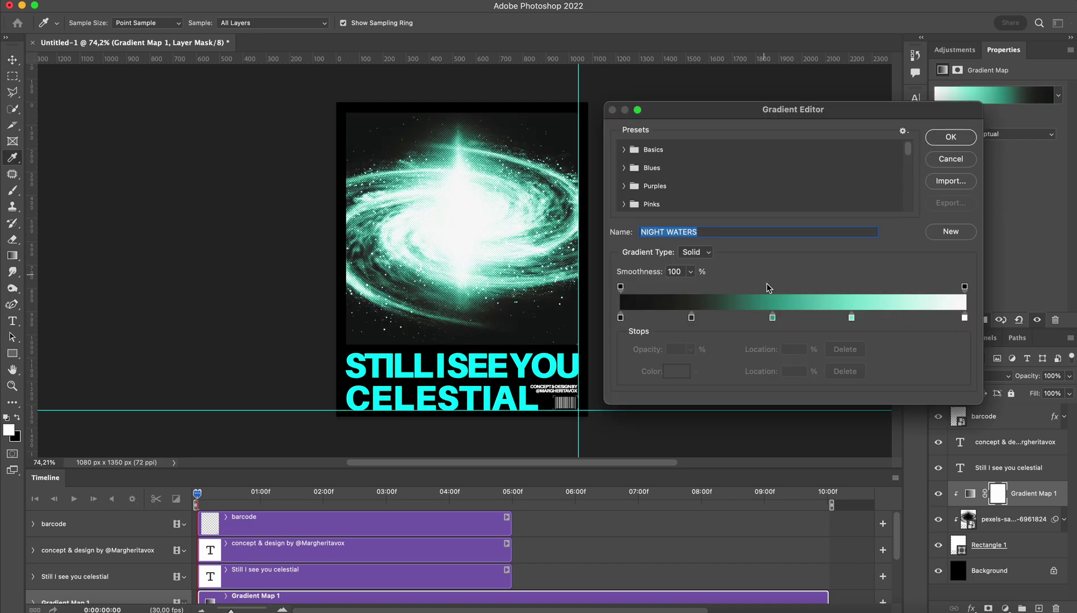
{"action": "double_click", "coordinate": [773, 323]}
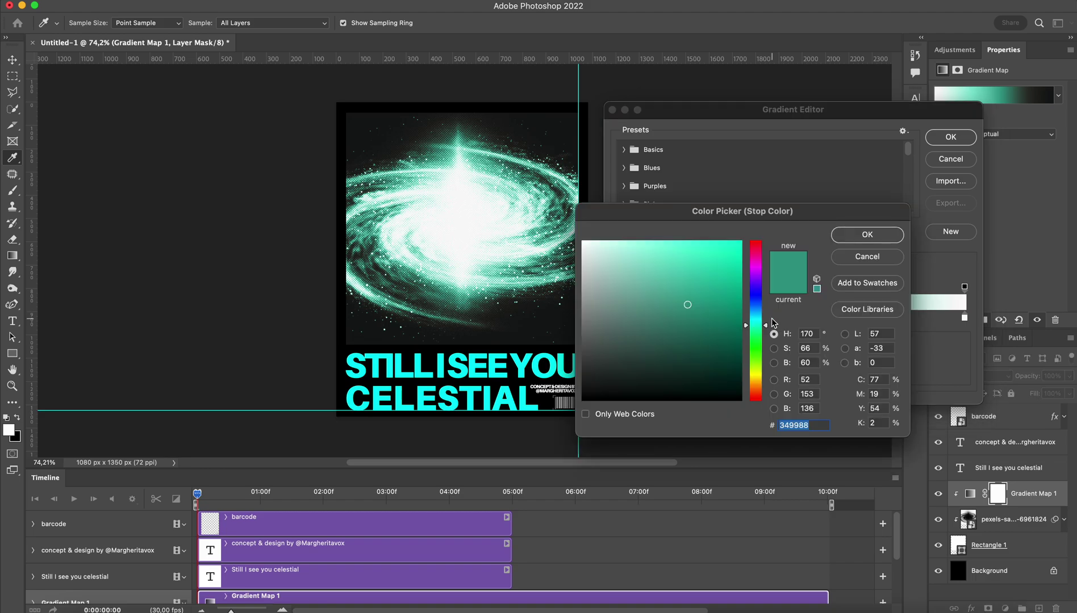
{"action": "key", "text": "Return"}
{"action": "key", "text": "Return"}
{"action": "key", "text": "v"}
{"action": "left_click", "coordinate": [981, 467]}
{"action": "left_click", "coordinate": [1045, 191]}
{"action": "type", "text": "349988"}
{"action": "left_click", "coordinate": [884, 230]}
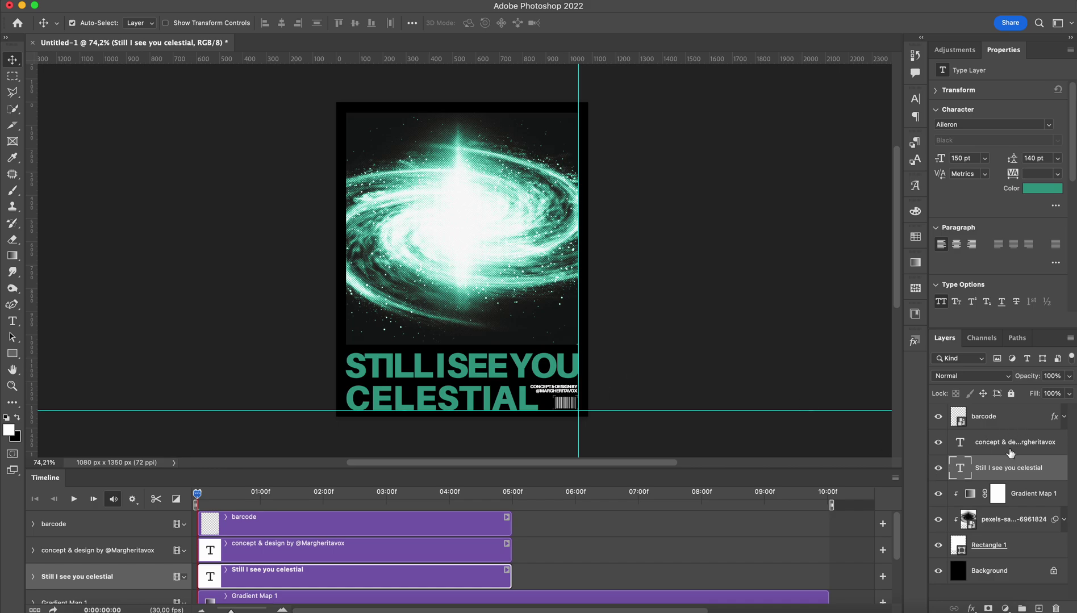
Extend the title, Rectangle 1, credit text and barcode clips to the 10-second timeline end
{"action": "scroll", "coordinate": [585, 548], "scroll_direction": "down", "scroll_amount": 2}
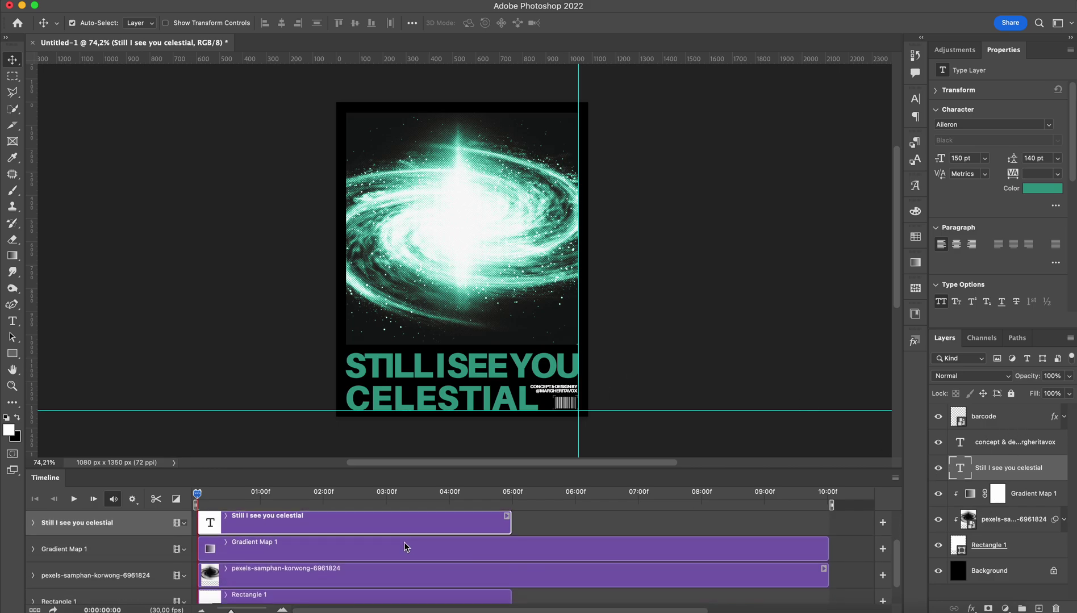
{"action": "left_click_drag", "start_coordinate": [254, 495], "coordinate": [348, 491]}
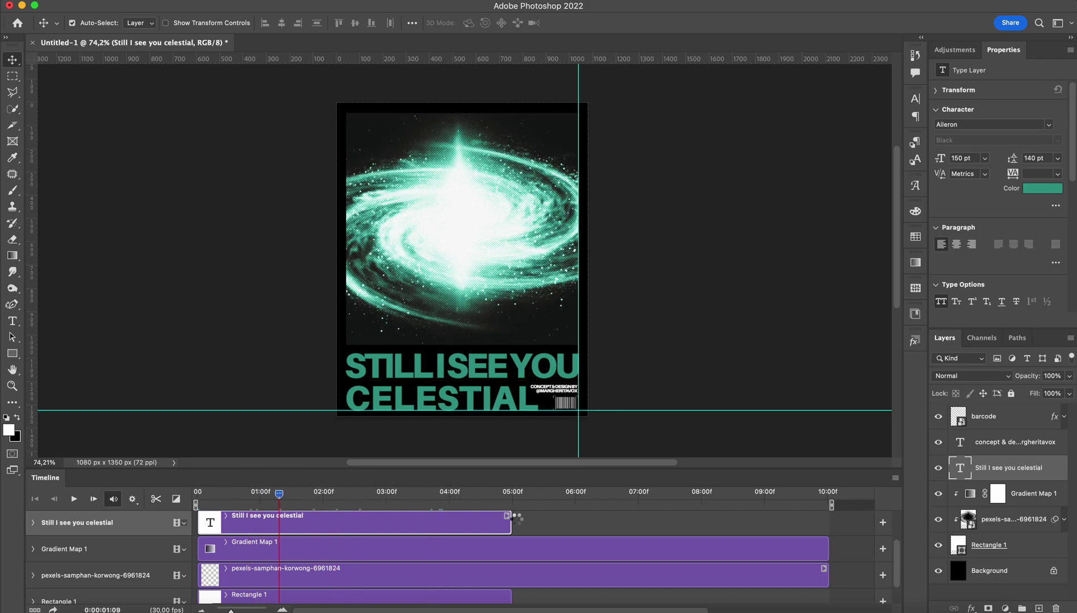
{"action": "left_click_drag", "start_coordinate": [510, 524], "coordinate": [828, 523]}
{"action": "scroll", "coordinate": [535, 556], "scroll_direction": "down", "scroll_amount": 2}
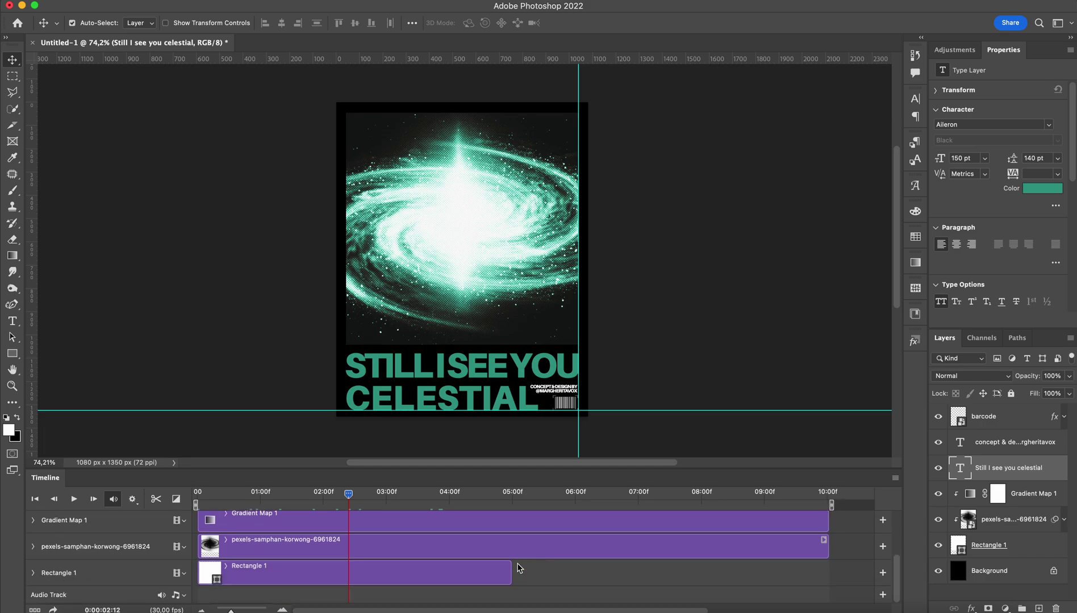
{"action": "left_click", "coordinate": [393, 550]}
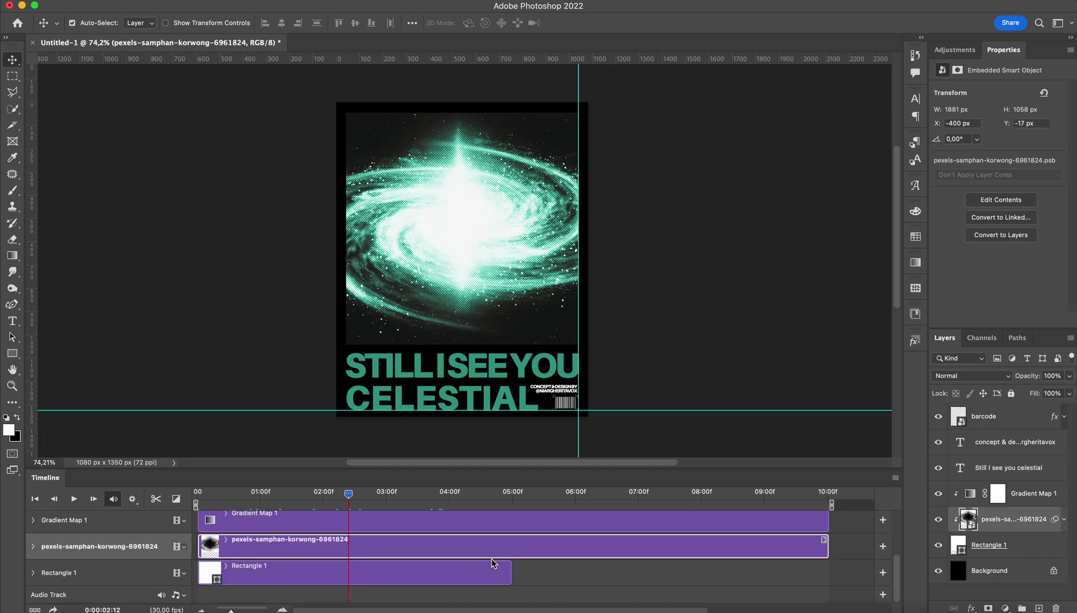
{"action": "left_click_drag", "start_coordinate": [508, 574], "coordinate": [828, 570]}
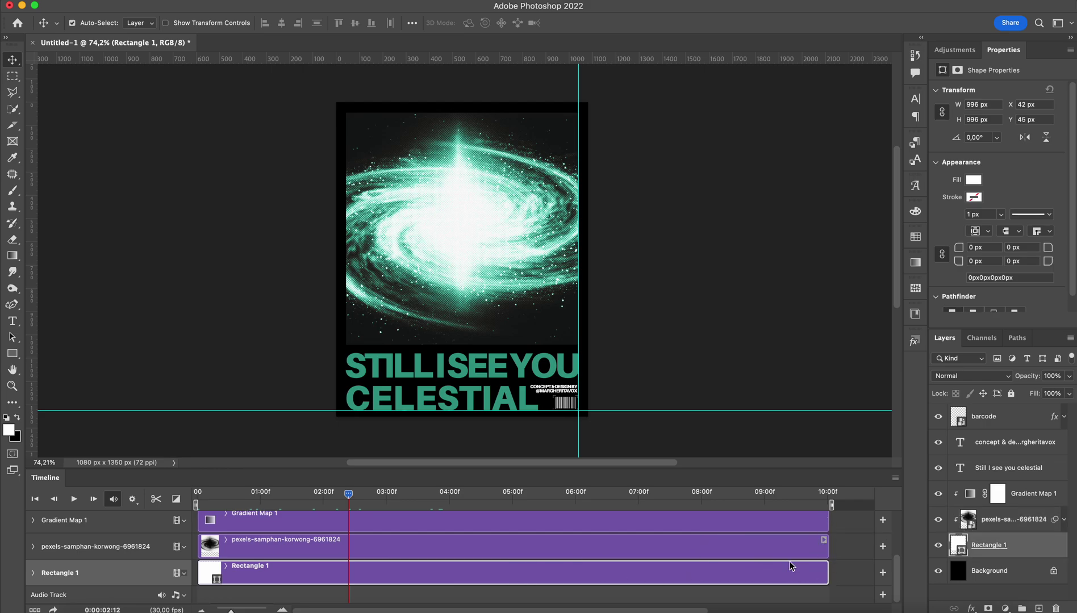
{"action": "scroll", "coordinate": [789, 568], "scroll_direction": "up", "scroll_amount": 5}
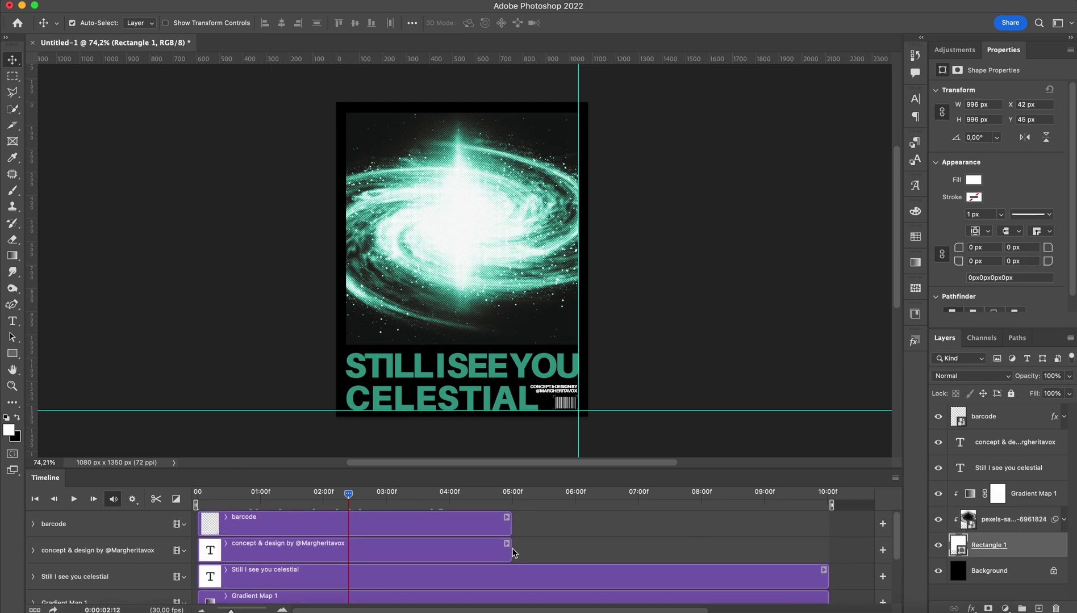
{"action": "left_click_drag", "start_coordinate": [510, 550], "coordinate": [819, 547]}
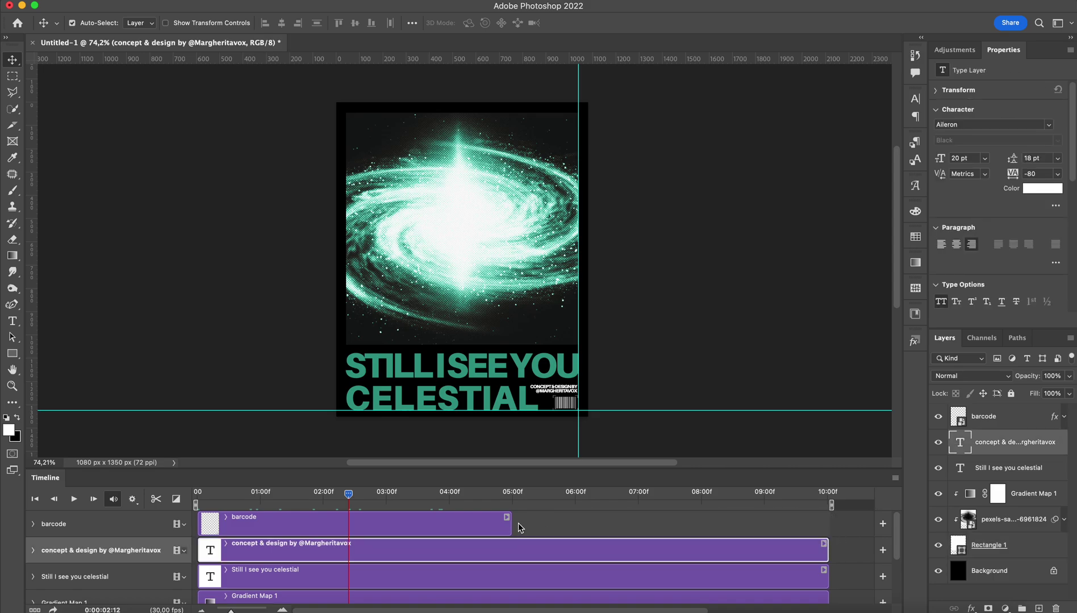
{"action": "left_click_drag", "start_coordinate": [510, 523], "coordinate": [827, 526]}
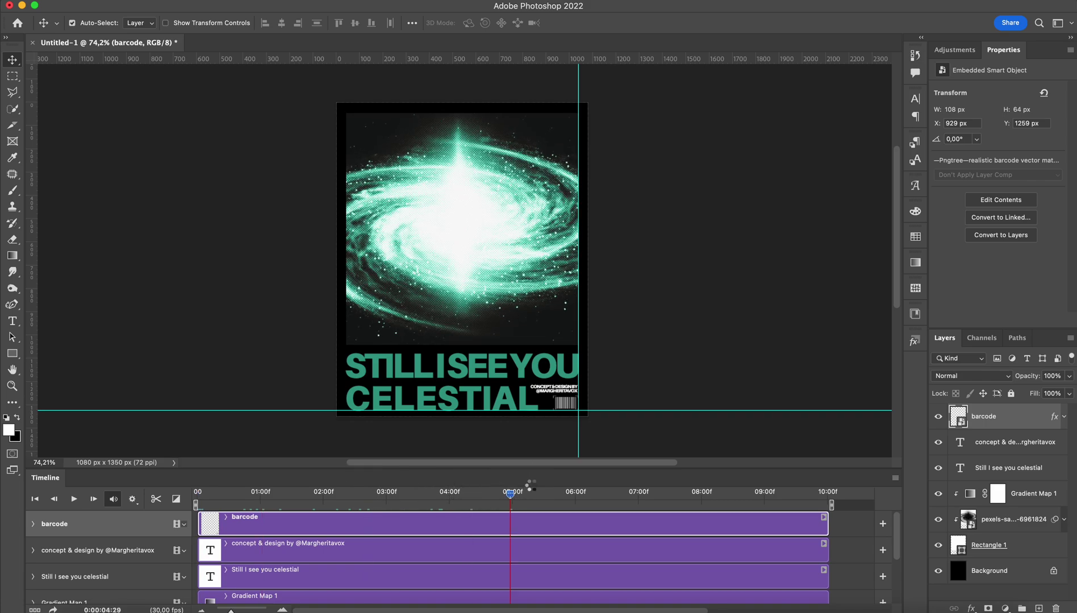
Zoom the canvas in and out, then drag the playhead back to 00:00
{"action": "scroll", "coordinate": [425, 257], "scroll_direction": "up", "scroll_amount": 5}
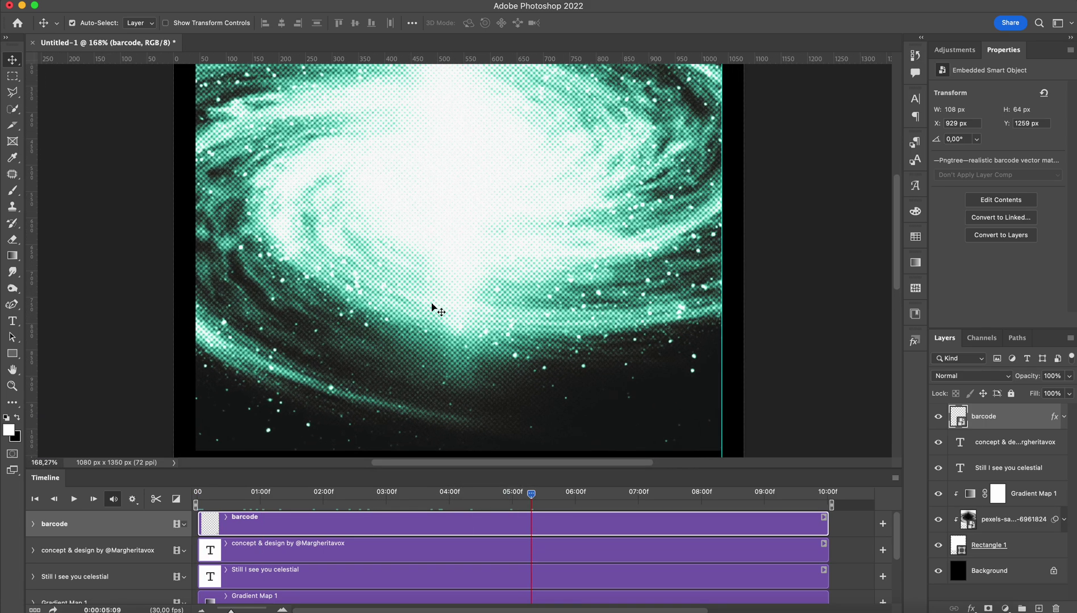
{"action": "scroll", "coordinate": [430, 302], "scroll_direction": "down", "scroll_amount": 5}
{"action": "scroll", "coordinate": [430, 302], "scroll_direction": "up", "scroll_amount": 1}
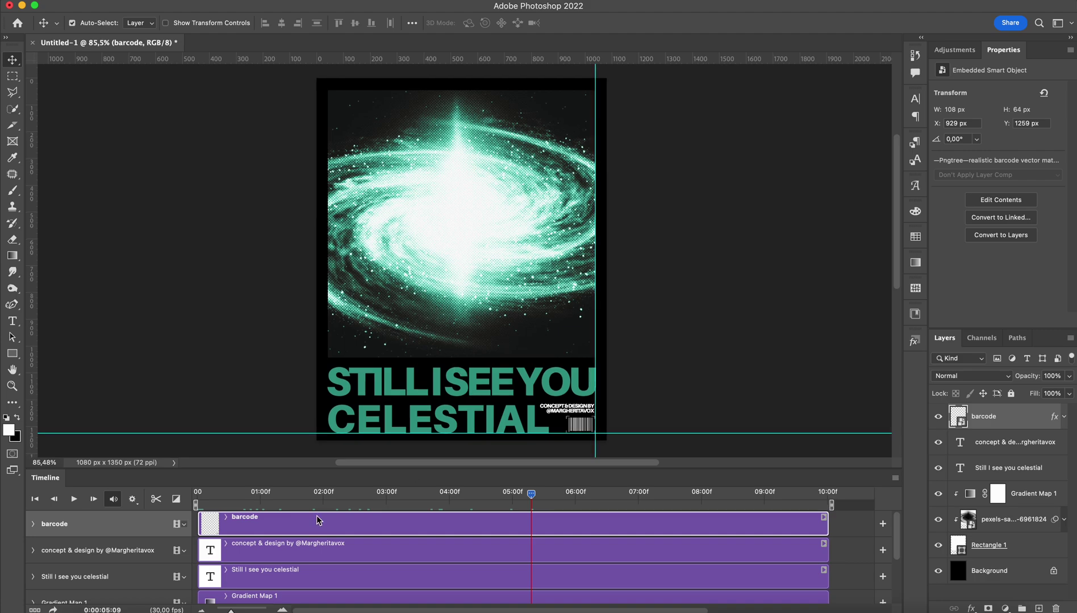
{"action": "left_click_drag", "start_coordinate": [332, 499], "coordinate": [182, 499]}
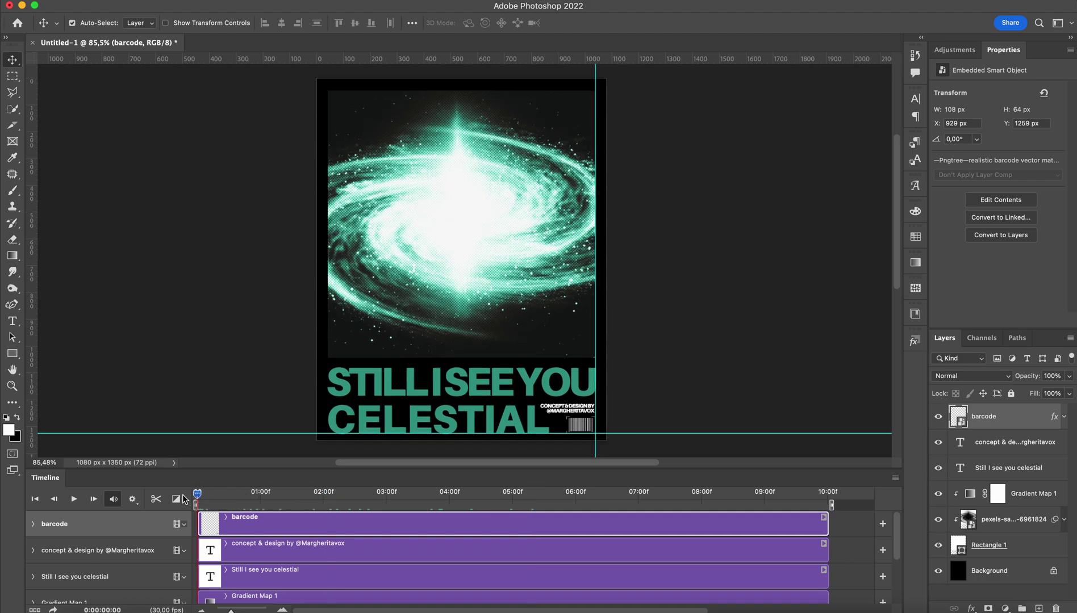
In Finder, navigate to Desktop > work > _txt > MVX texture pack 1
{"action": "left_click", "coordinate": [52, 609]}
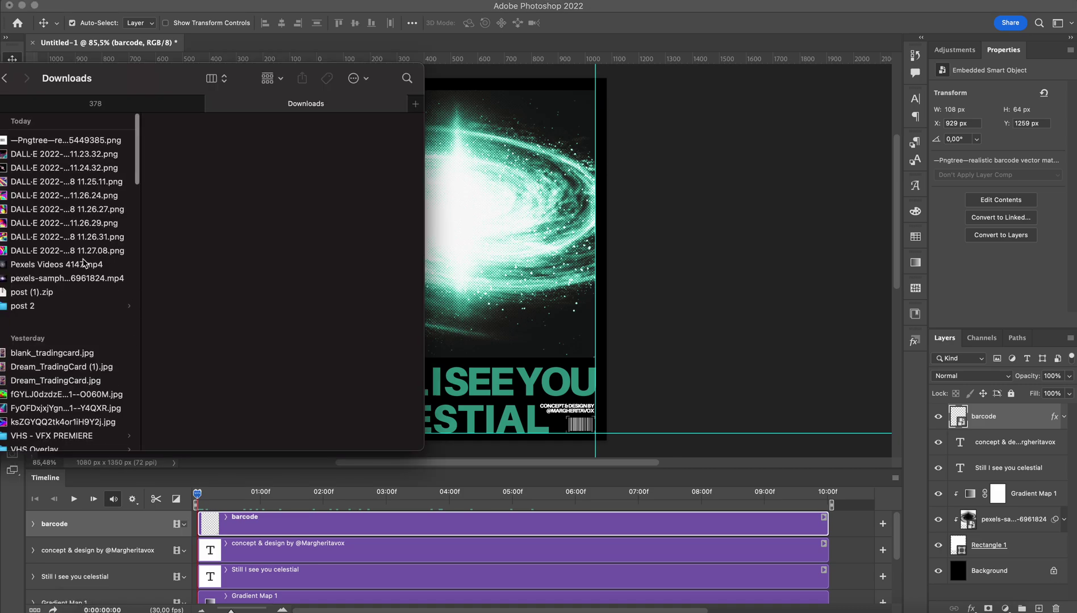
{"action": "left_click_drag", "start_coordinate": [131, 80], "coordinate": [221, 94]}
{"action": "left_click", "coordinate": [32, 135]}
{"action": "left_click", "coordinate": [27, 146]}
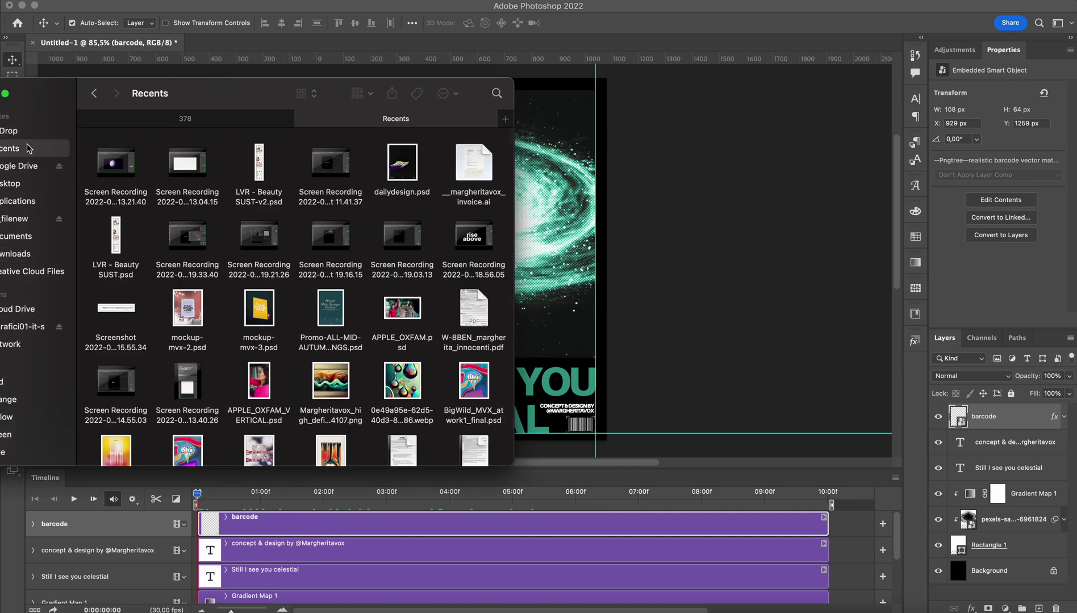
{"action": "left_click", "coordinate": [11, 184]}
{"action": "left_click", "coordinate": [132, 236]}
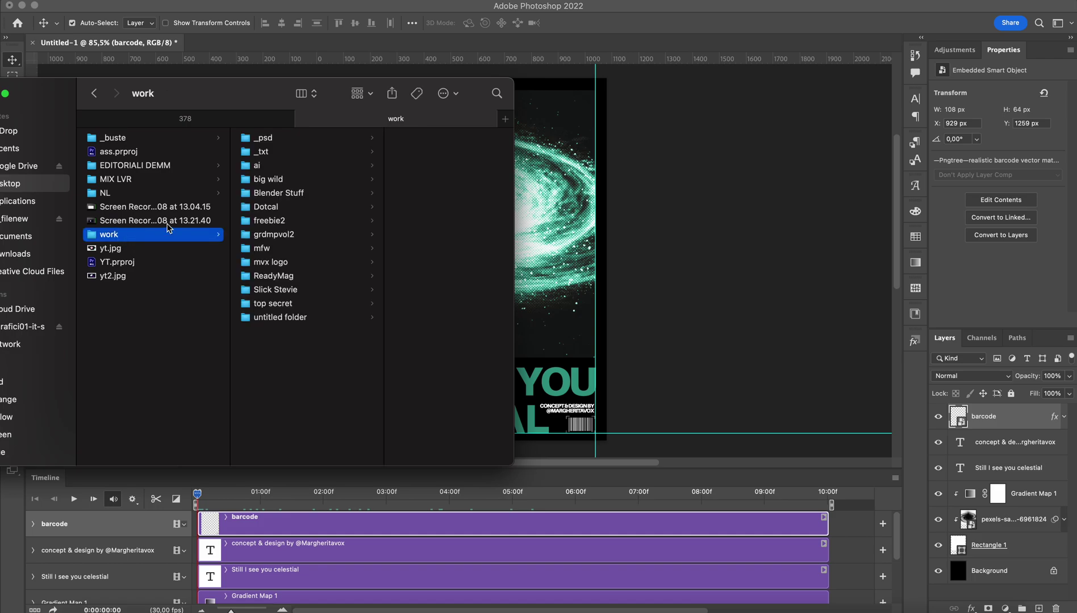
{"action": "left_click", "coordinate": [281, 153]}
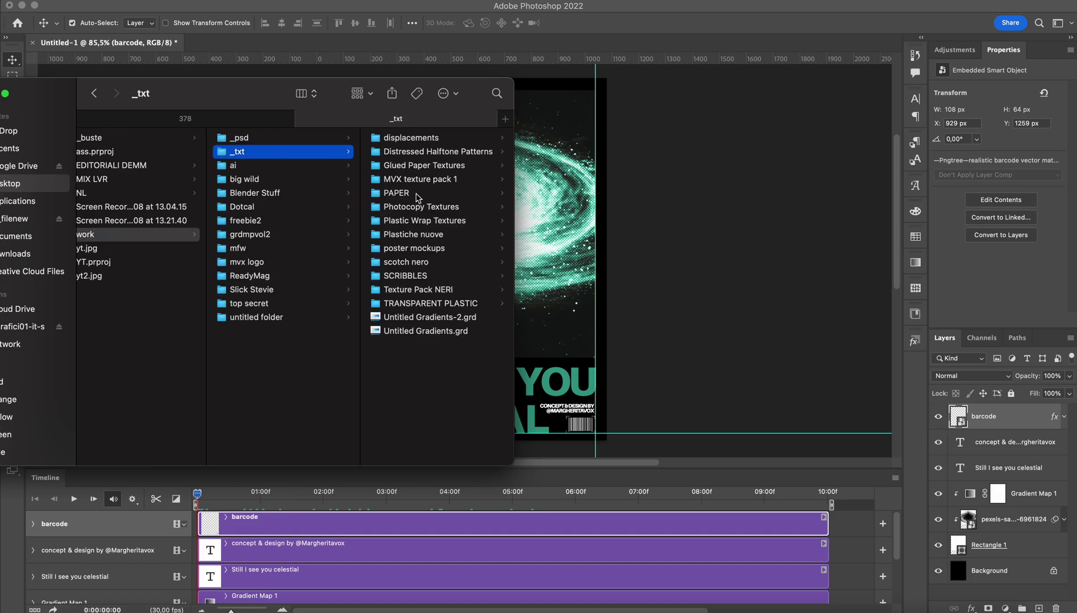
{"action": "left_click", "coordinate": [419, 180]}
{"action": "left_click_drag", "start_coordinate": [250, 95], "coordinate": [106, 96]}
Preview the texture files and drag MVX-film-grain-2.jpg onto the poster canvas
{"action": "left_click", "coordinate": [270, 158]}
{"action": "key", "text": "Down"}
{"action": "key", "text": "Down"}
{"action": "key", "text": "Down"}
{"action": "key", "text": "Down"}
{"action": "key", "text": "Down"}
{"action": "key", "text": "Down"}
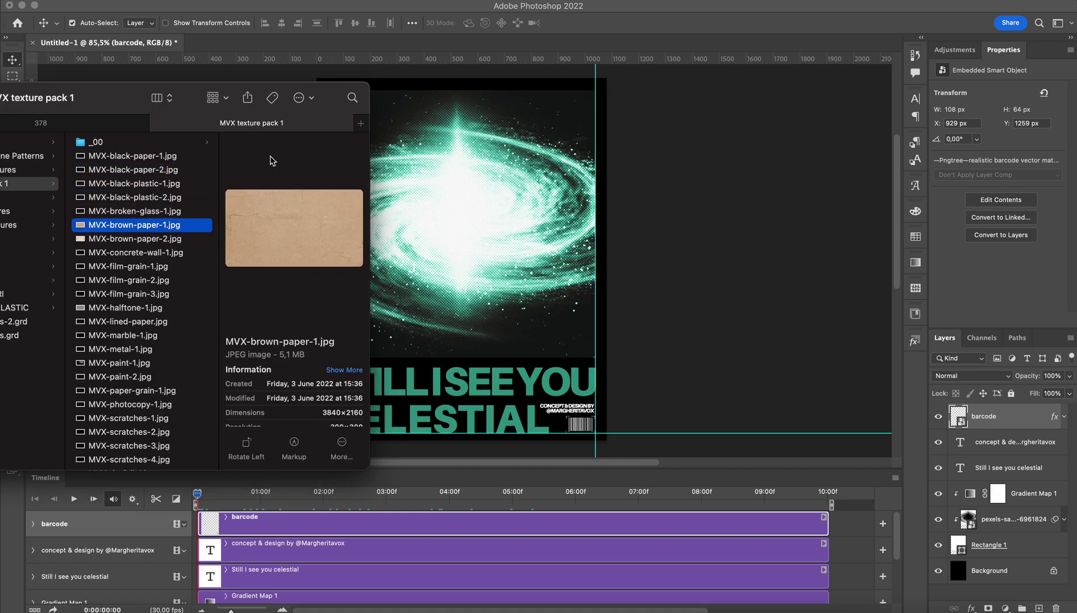
{"action": "key", "text": "Down"}
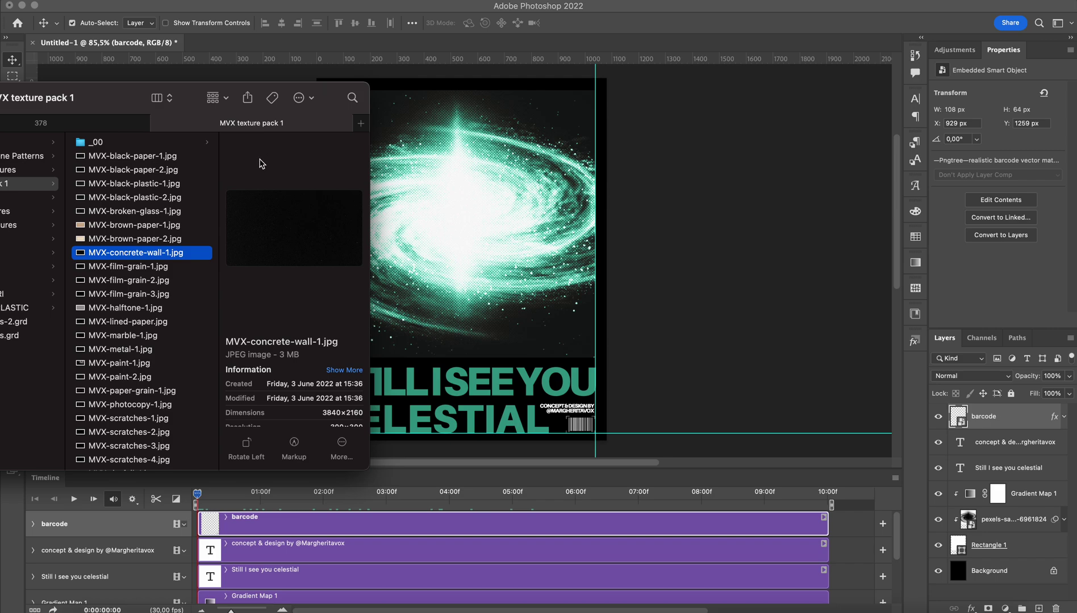
{"action": "key", "text": "Down"}
{"action": "key", "text": "Down"}
{"action": "key", "text": "space"}
{"action": "key", "text": "space"}
{"action": "left_click_drag", "start_coordinate": [112, 275], "coordinate": [612, 257]}
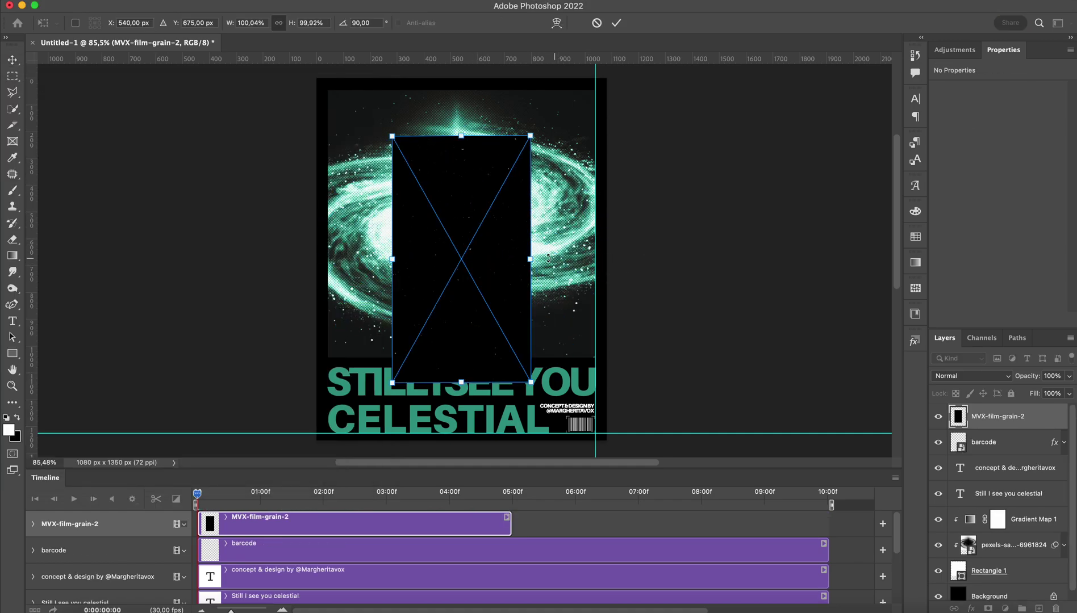
Rotate the film grain texture 90°, stretch it, and blend it with Lighten
{"action": "left_click_drag", "start_coordinate": [534, 260], "coordinate": [618, 284]}
{"action": "key", "text": "Return"}
{"action": "left_click", "coordinate": [967, 377]}
{"action": "key", "text": "Down"}
{"action": "key", "text": "Down"}
{"action": "key", "text": "Down"}
{"action": "key", "text": "Down"}
{"action": "key", "text": "Down"}
{"action": "key", "text": "Down"}
{"action": "key", "text": "Down"}
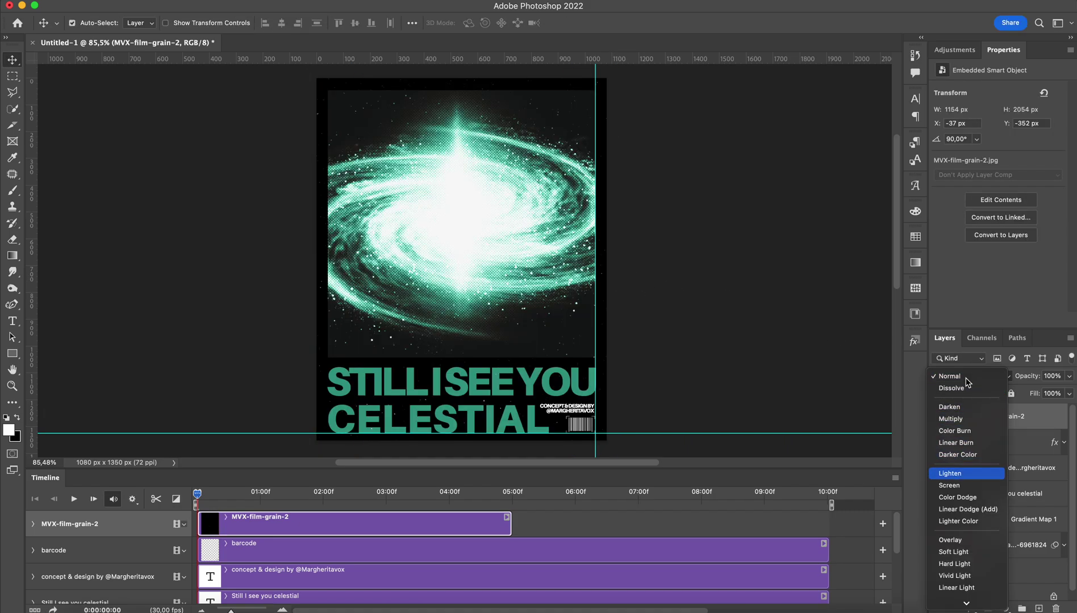
{"action": "key", "text": "Down"}
{"action": "key", "text": "Up"}
{"action": "key", "text": "Return"}
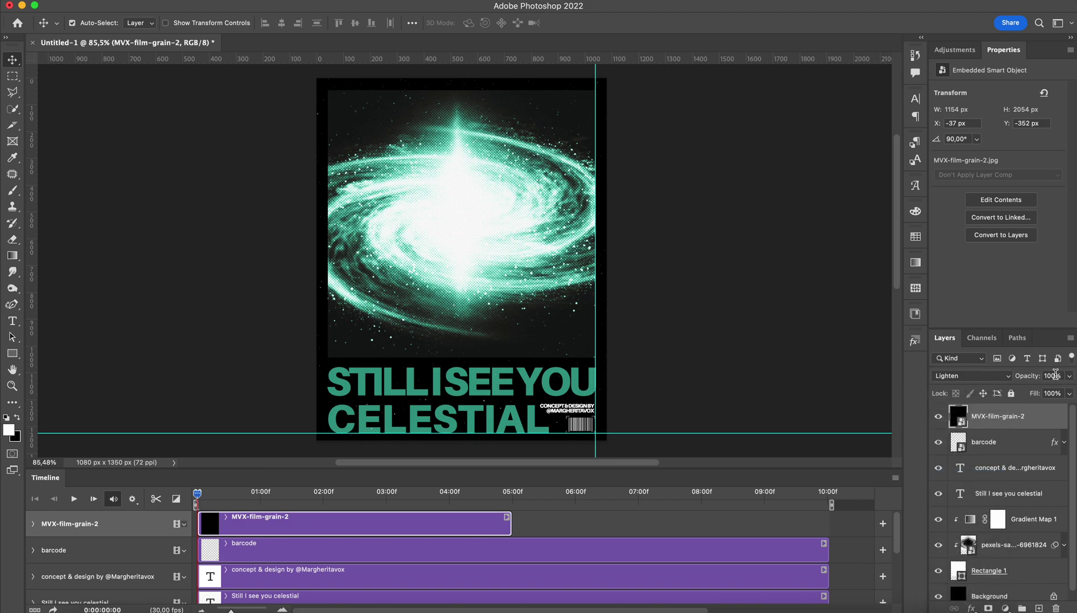
Set the grain layer's opacity to 70% and fill to 70%
{"action": "left_click", "coordinate": [1050, 375]}
{"action": "type", "text": "70"}
{"action": "left_click", "coordinate": [1051, 394]}
{"action": "type", "text": "70"}
{"action": "key", "text": "Return"}
Extend the film grain clip to 10 seconds and reopen the texture folder in Finder
{"action": "left_click_drag", "start_coordinate": [498, 527], "coordinate": [828, 524]}
{"action": "left_click", "coordinate": [79, 611]}
{"action": "scroll", "coordinate": [139, 380], "scroll_direction": "down", "scroll_amount": 1}
Place MVX-photocopy-1 on the poster, rotated 90° and stretched, with its clip extended to 10 seconds
{"action": "left_click", "coordinate": [118, 444]}
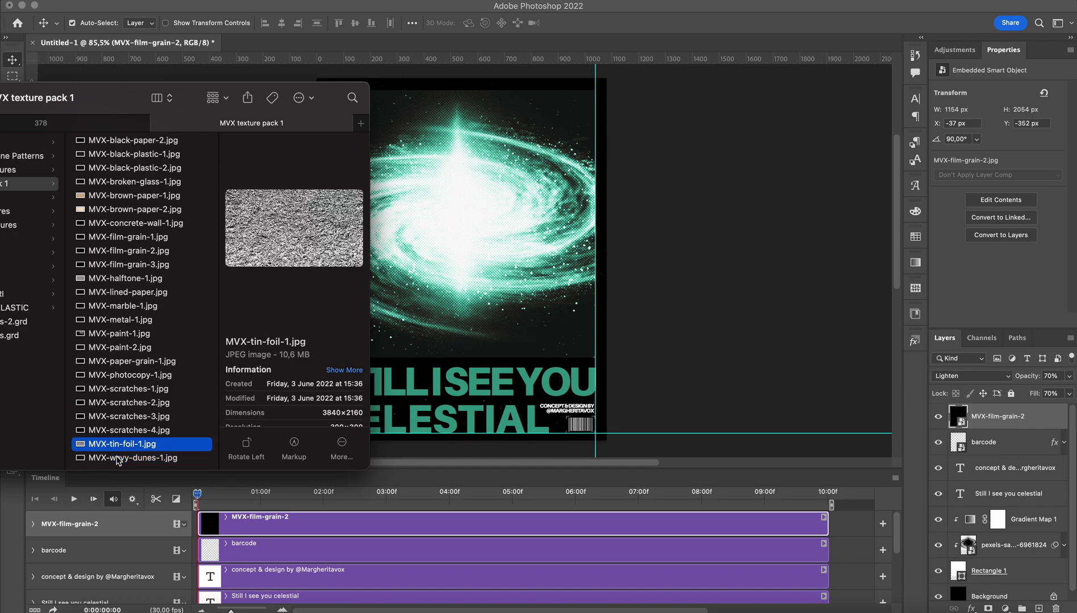
{"action": "key", "text": "Up"}
{"action": "key", "text": "Up"}
{"action": "key", "text": "Up"}
{"action": "key", "text": "Up"}
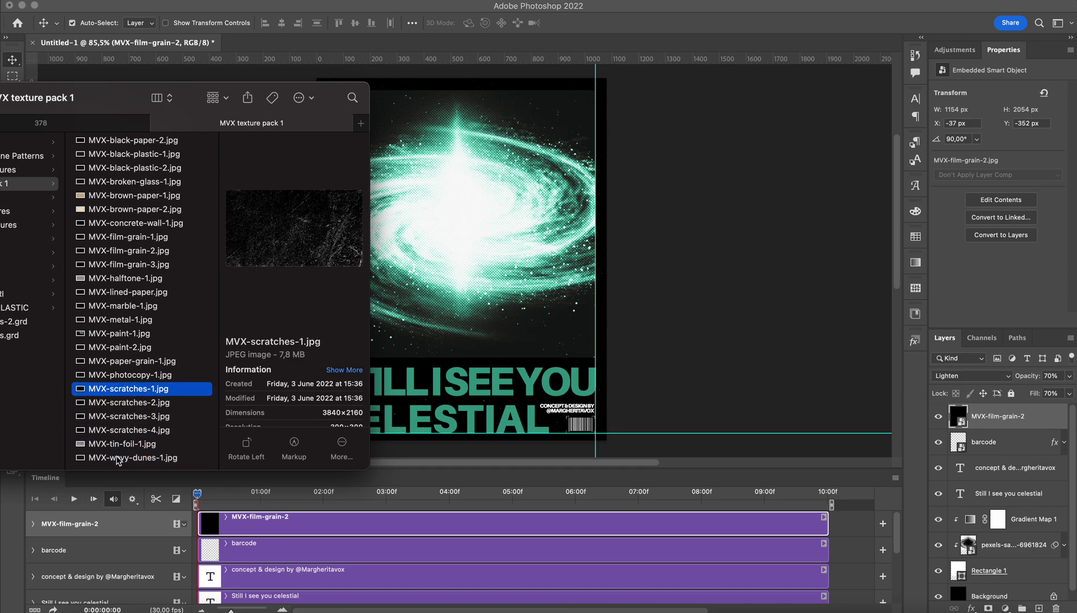
{"action": "key", "text": "Up"}
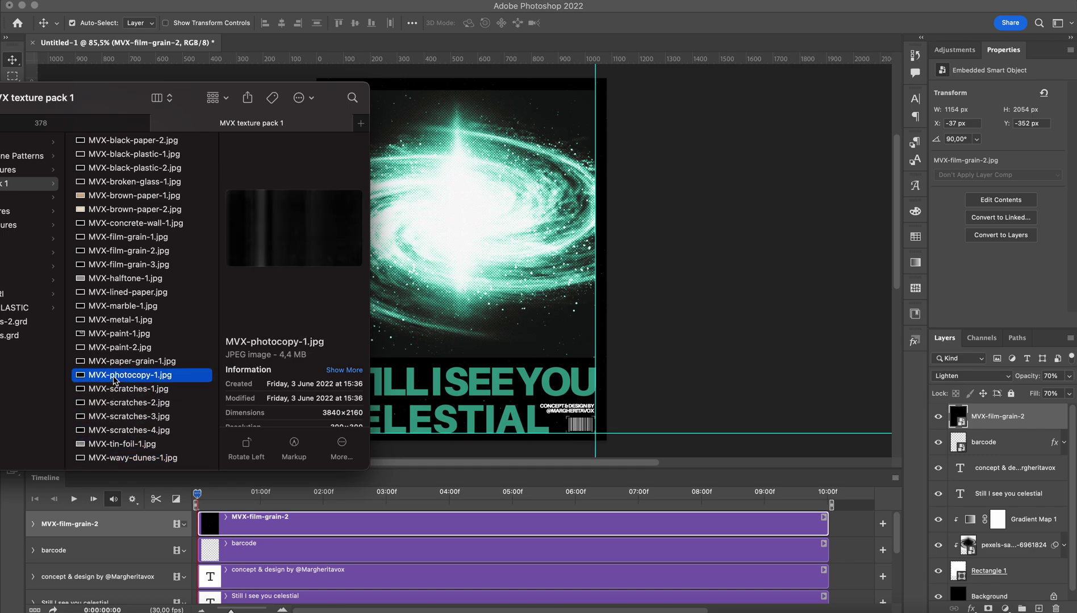
{"action": "left_click_drag", "start_coordinate": [114, 380], "coordinate": [510, 246]}
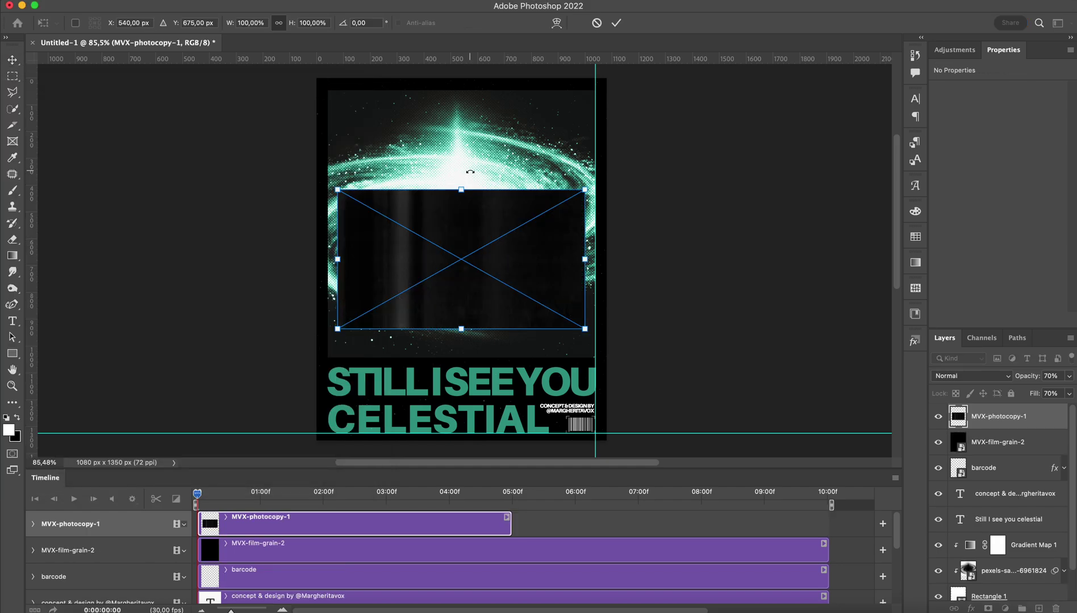
{"action": "left_click_drag", "start_coordinate": [470, 171], "coordinate": [615, 260]}
{"action": "key", "text": "Return"}
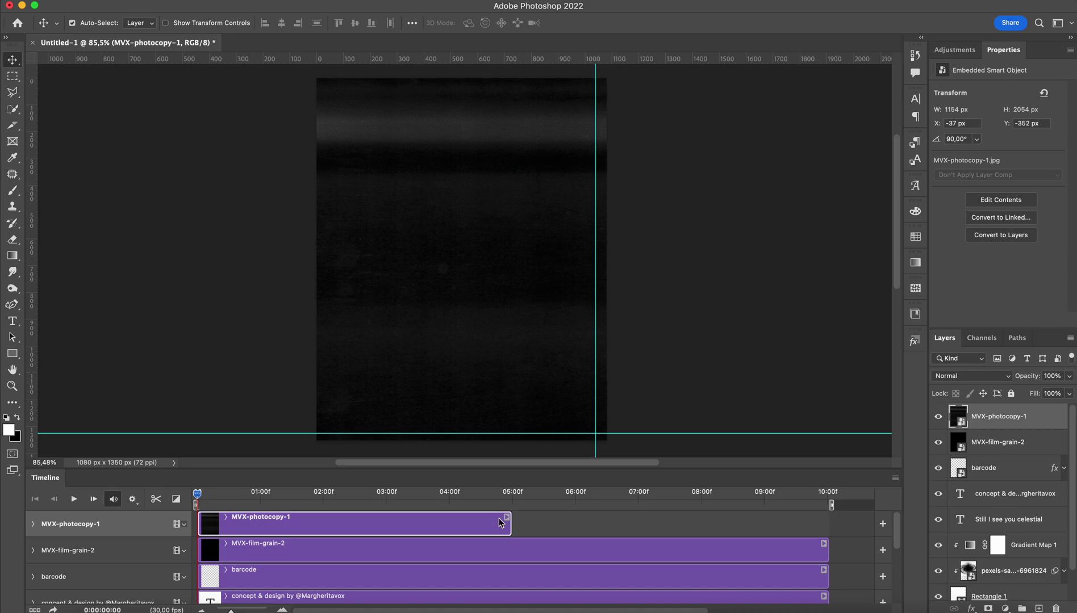
{"action": "left_click_drag", "start_coordinate": [500, 522], "coordinate": [805, 521]}
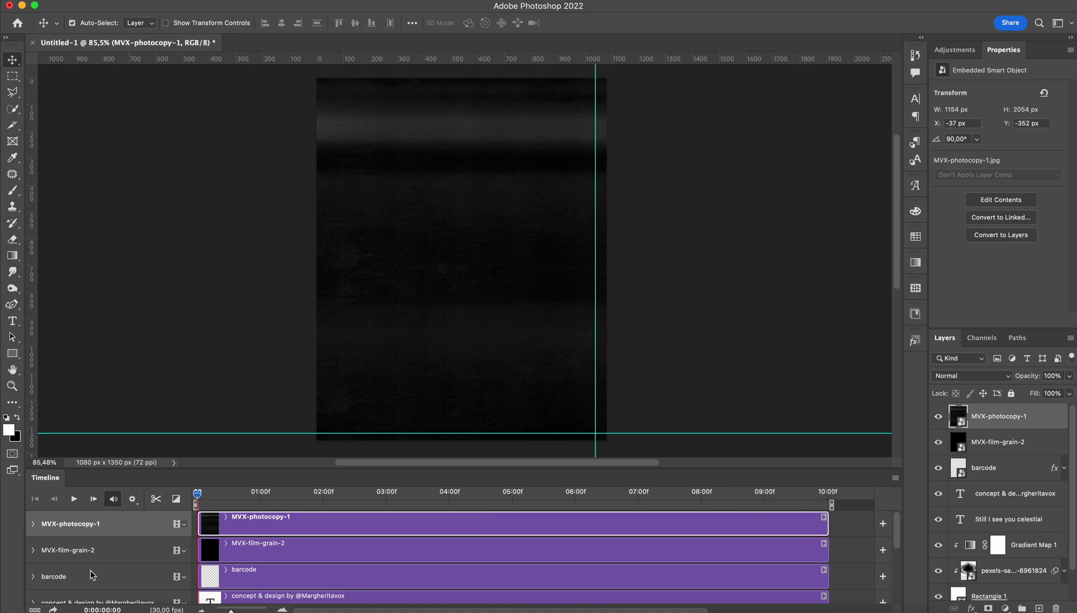
Blend the photocopy layer as Screen at 50% opacity and 70% fill, then reopen the texture folder
{"action": "left_click", "coordinate": [971, 376]}
{"action": "key", "text": "Down"}
{"action": "key", "text": "Down"}
{"action": "key", "text": "Down"}
{"action": "key", "text": "Down"}
{"action": "key", "text": "Down"}
{"action": "key", "text": "Down"}
{"action": "key", "text": "Down"}
{"action": "key", "text": "Down"}
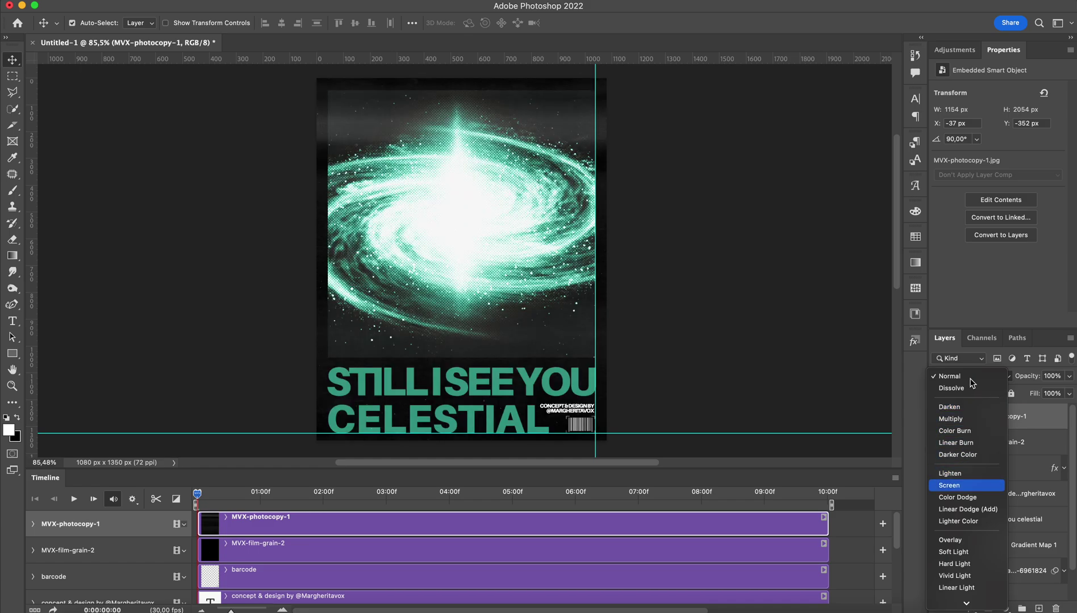
{"action": "key", "text": "Return"}
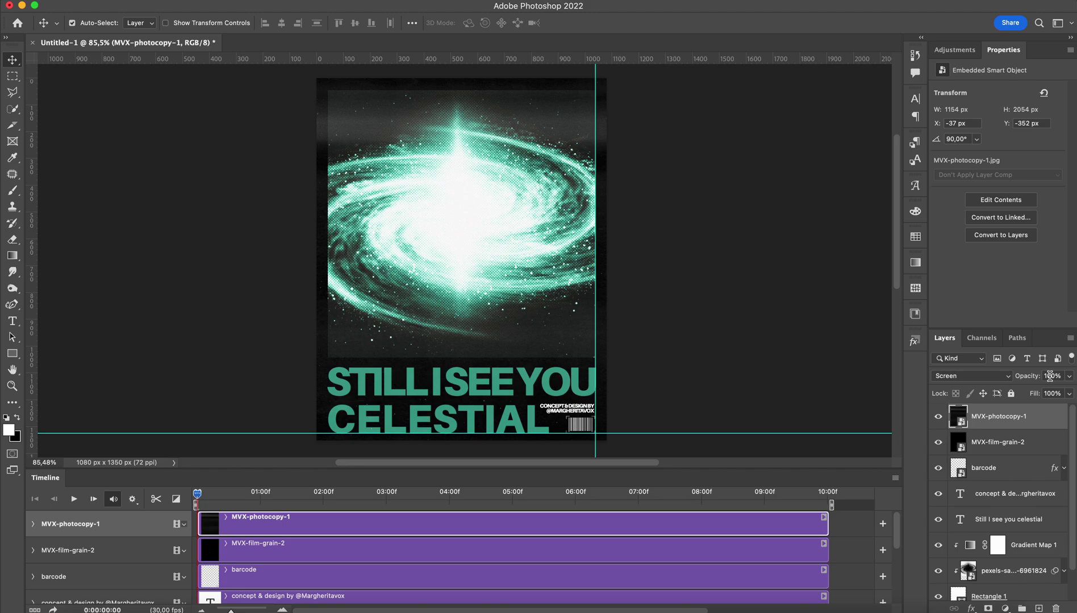
{"action": "left_click", "coordinate": [1050, 376]}
{"action": "type", "text": "50"}
{"action": "key", "text": "Return"}
{"action": "left_click", "coordinate": [1051, 393]}
{"action": "type", "text": "70"}
{"action": "key", "text": "Return"}
{"action": "left_click", "coordinate": [1042, 423]}
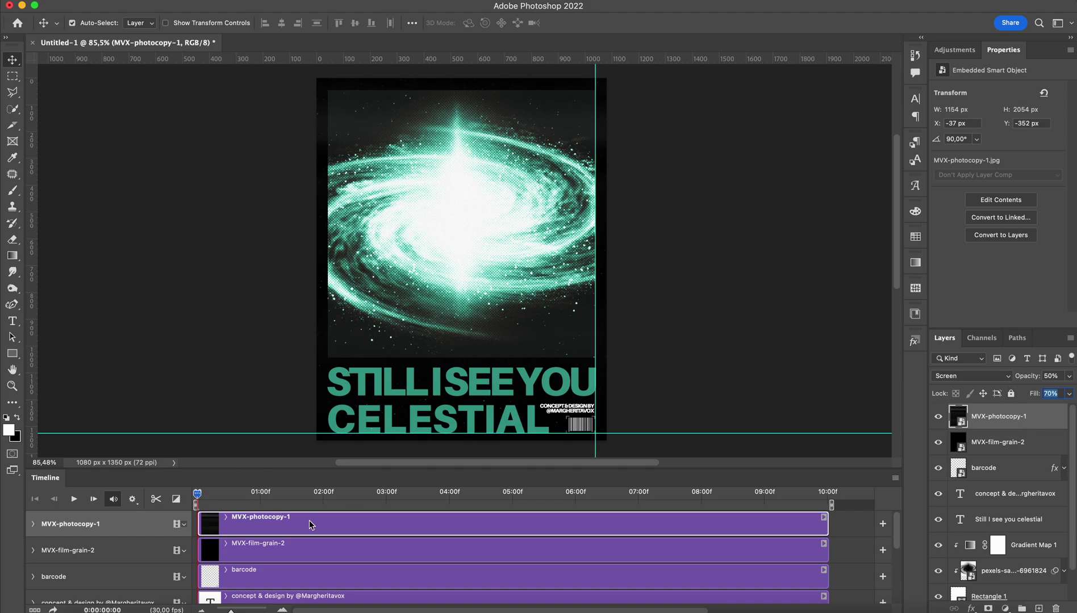
{"action": "left_click", "coordinate": [78, 603]}
{"action": "left_click", "coordinate": [120, 267]}
Place MVX-black-plastic-1 over the poster, rotated 90° and stretched to cover it
{"action": "key", "text": "Up"}
{"action": "key", "text": "Up"}
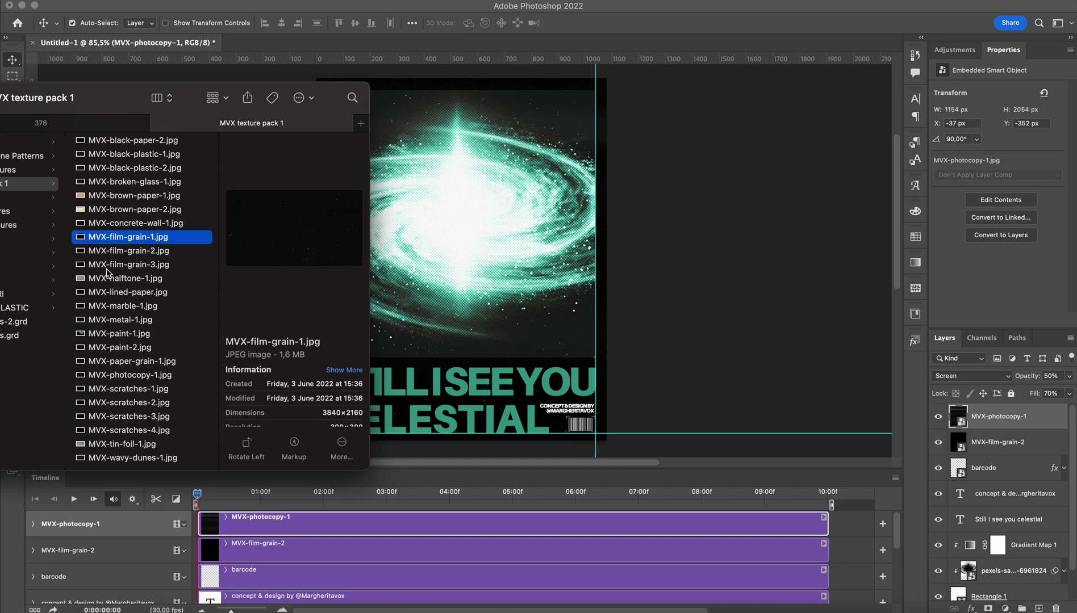
{"action": "key", "text": "Up"}
{"action": "key", "text": "Up"}
{"action": "key", "text": "Up"}
{"action": "key", "text": "Up"}
{"action": "key", "text": "Up"}
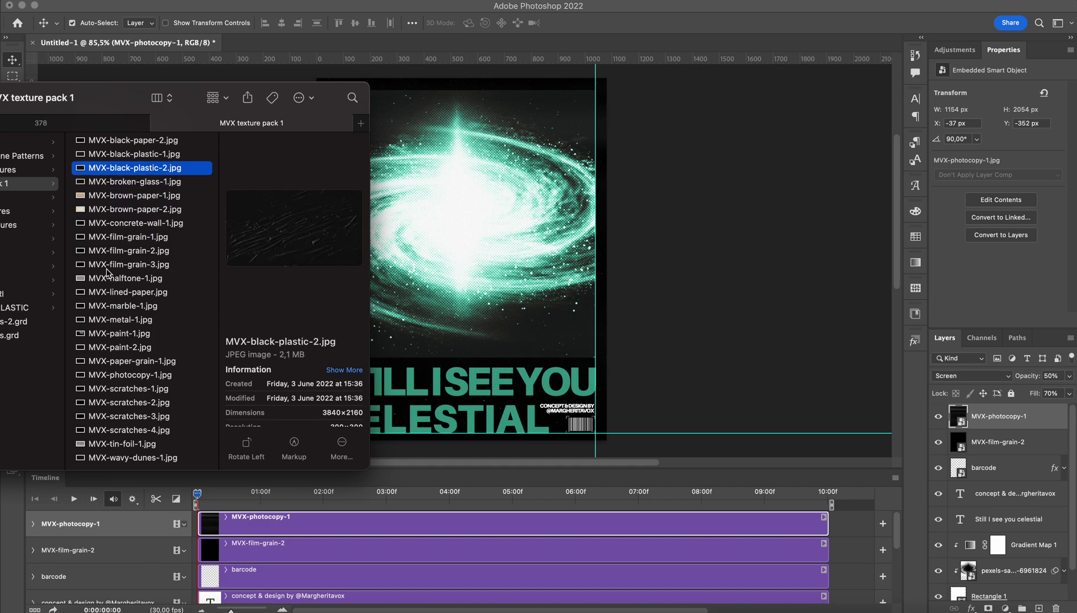
{"action": "key", "text": "Up"}
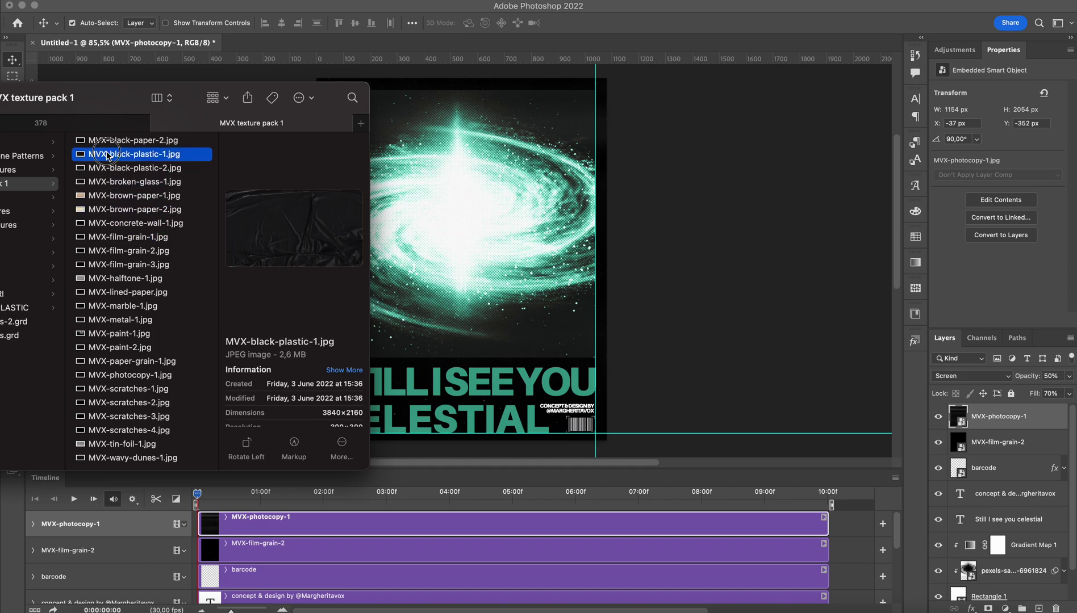
{"action": "left_click", "coordinate": [505, 224]}
{"action": "key", "text": "super+t"}
{"action": "left_click_drag", "start_coordinate": [460, 171], "coordinate": [618, 250]}
{"action": "key", "text": "Return"}
Add a Curves adjustment that raises the black point to 25 to darken the plastic
{"action": "left_click", "coordinate": [954, 49]}
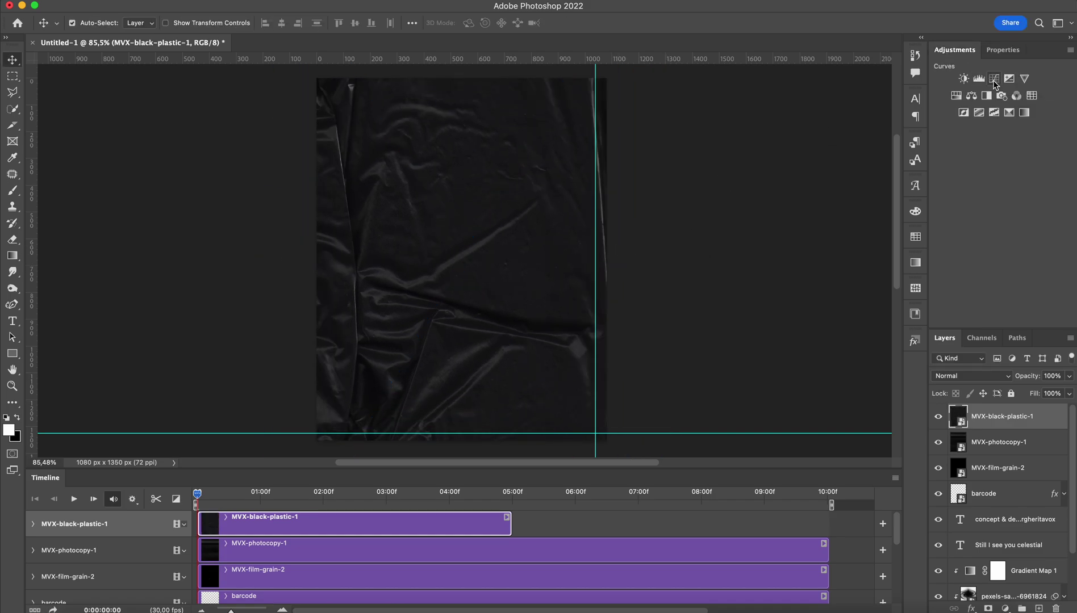
{"action": "left_click", "coordinate": [994, 78]}
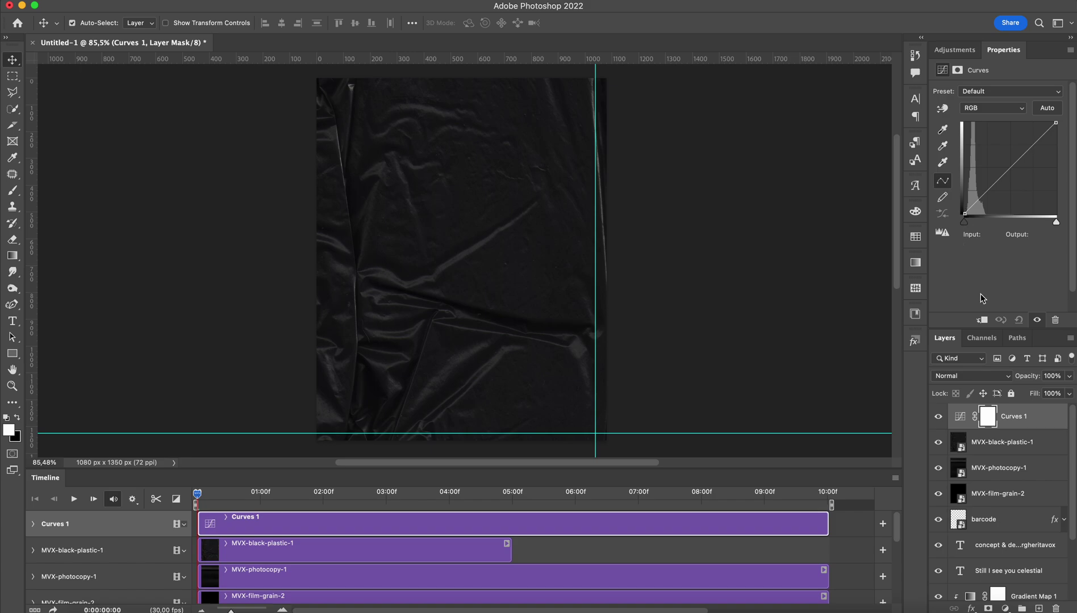
{"action": "left_click_drag", "start_coordinate": [965, 215], "coordinate": [974, 222]}
Merge the plastic texture with Curves 1 and set the merged layer to Screen
{"action": "left_click", "coordinate": [1031, 445], "text": "shift"}
{"action": "right_click", "coordinate": [1003, 443]}
{"action": "mouse_move", "coordinate": [890, 607]}
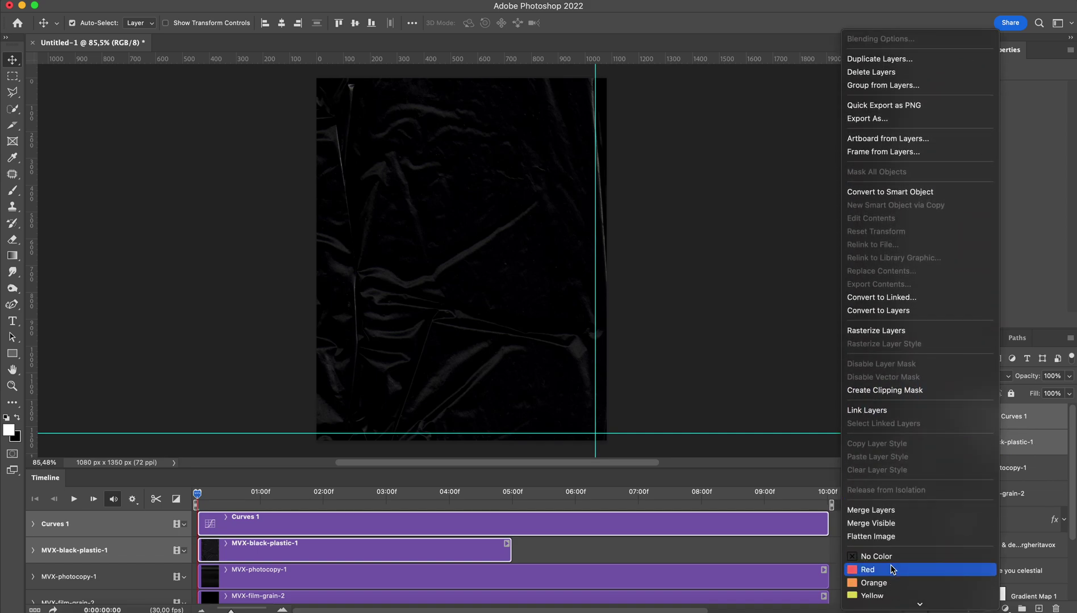
{"action": "left_click", "coordinate": [889, 511]}
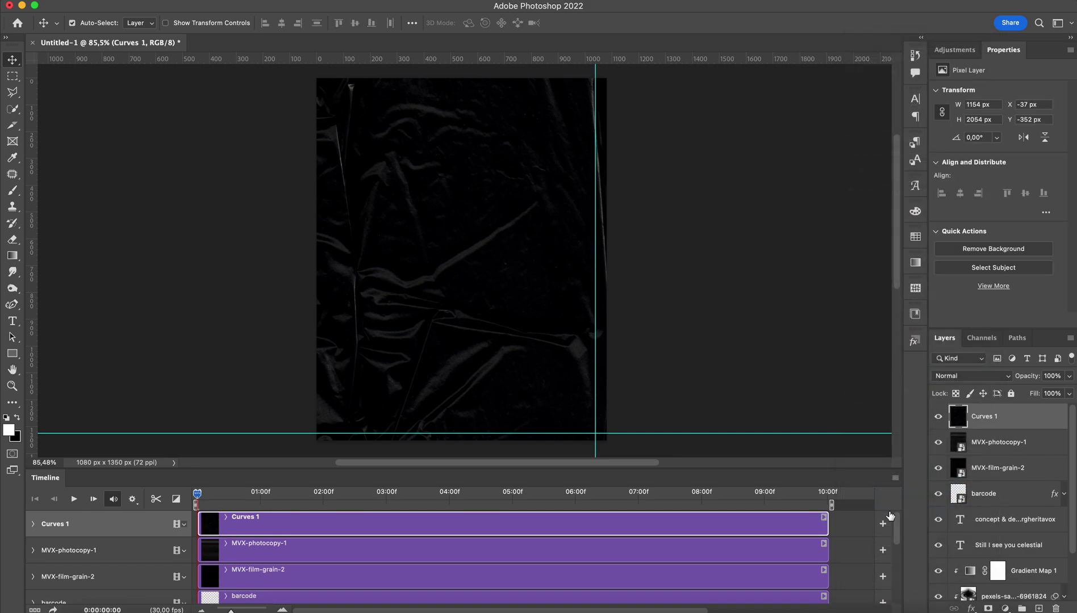
{"action": "left_click", "coordinate": [970, 376]}
{"action": "key", "text": "Down"}
{"action": "key", "text": "Down"}
{"action": "key", "text": "Down"}
{"action": "key", "text": "Down"}
{"action": "key", "text": "Down"}
{"action": "key", "text": "Down"}
{"action": "key", "text": "Down"}
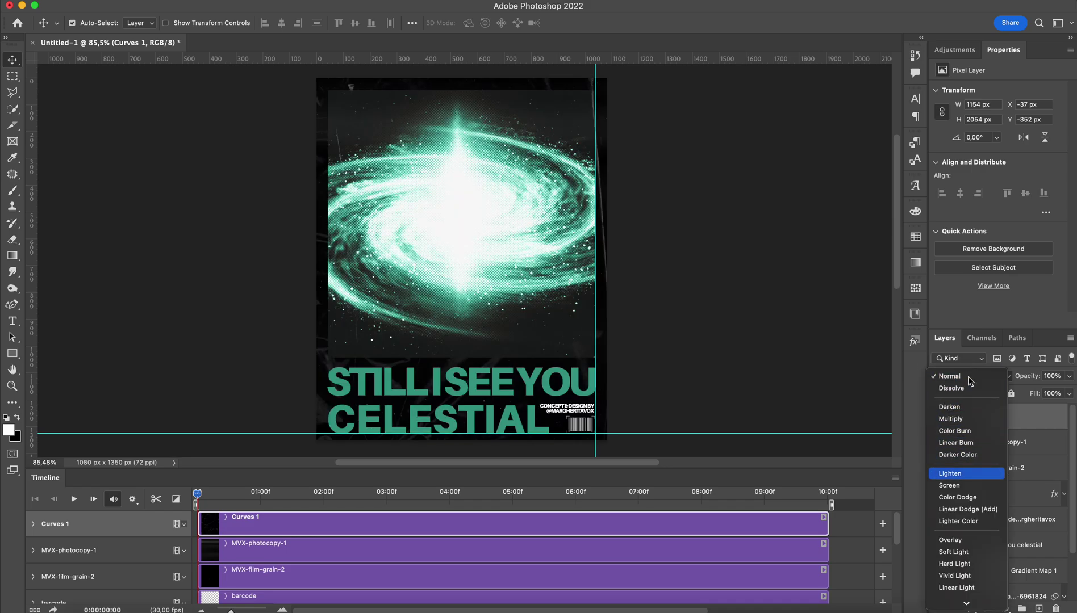
{"action": "key", "text": "Down"}
{"action": "key", "text": "Return"}
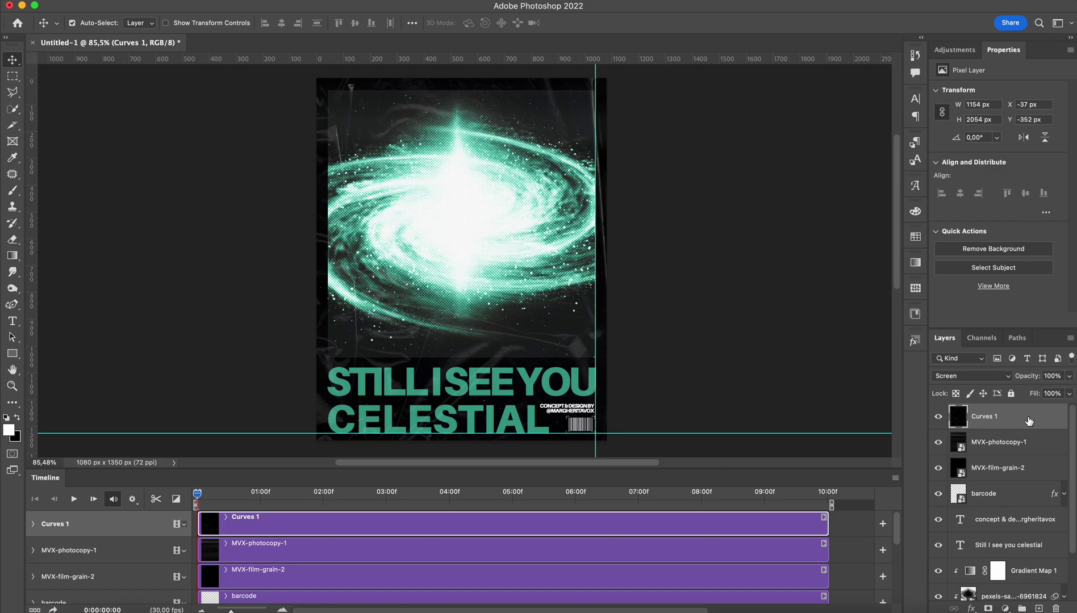
Move Curves 1 below the title, just above Gradient Map 1, and clip it to Gradient Map 1
{"action": "left_click_drag", "start_coordinate": [1029, 419], "coordinate": [998, 561]}
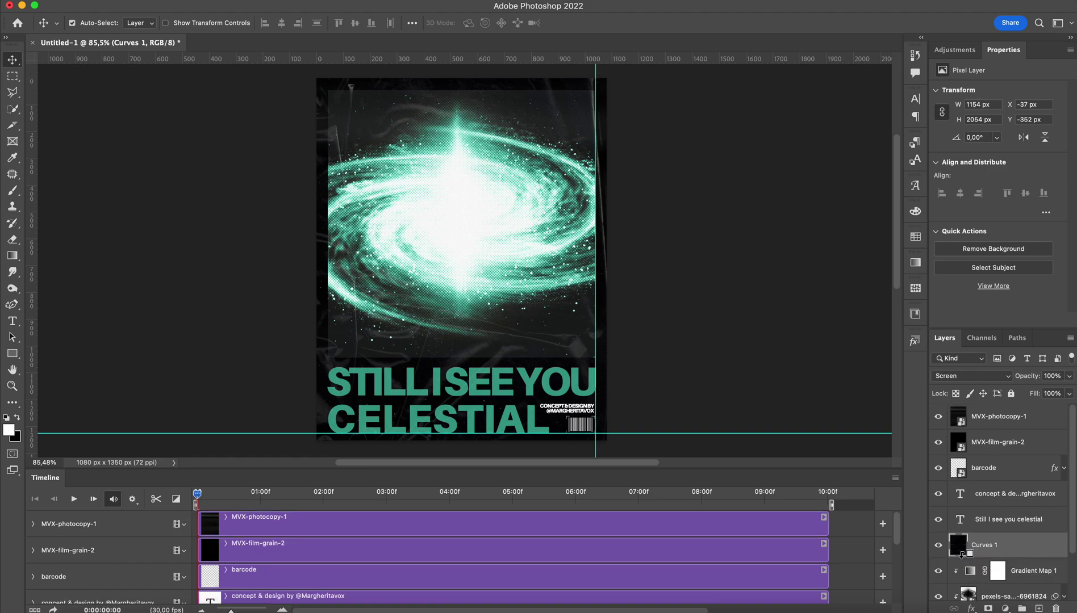
{"action": "left_click", "coordinate": [961, 558], "text": "alt"}
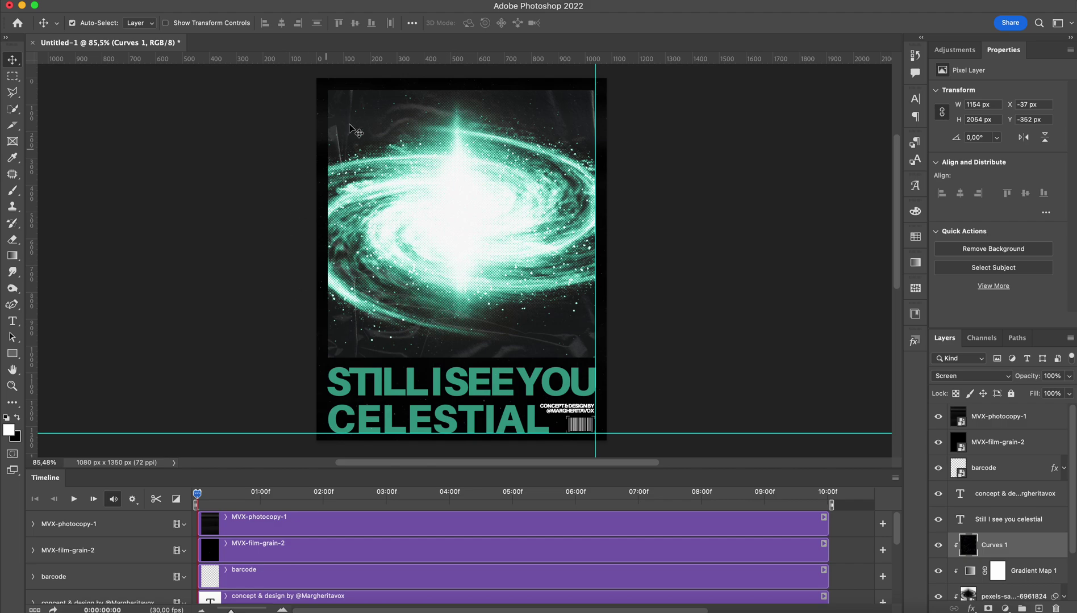
{"action": "scroll", "coordinate": [460, 295], "scroll_direction": "down", "scroll_amount": 1}
{"action": "scroll", "coordinate": [412, 245], "scroll_direction": "down", "scroll_amount": 3}
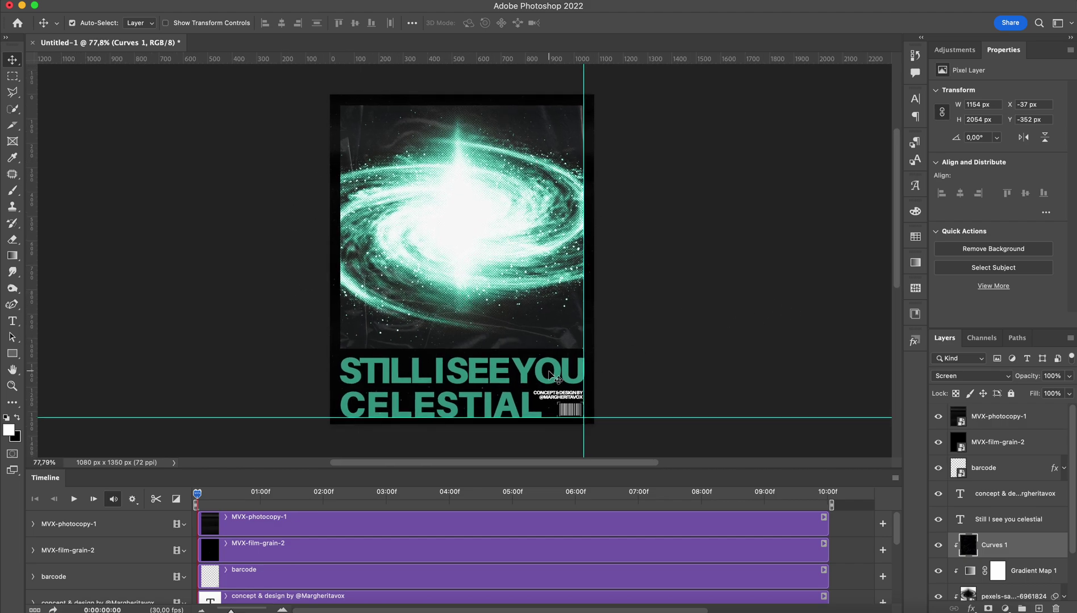
Convert the 'Still I see you' title to a smart object and apply Gaussian Blur
{"action": "left_click", "coordinate": [1013, 523]}
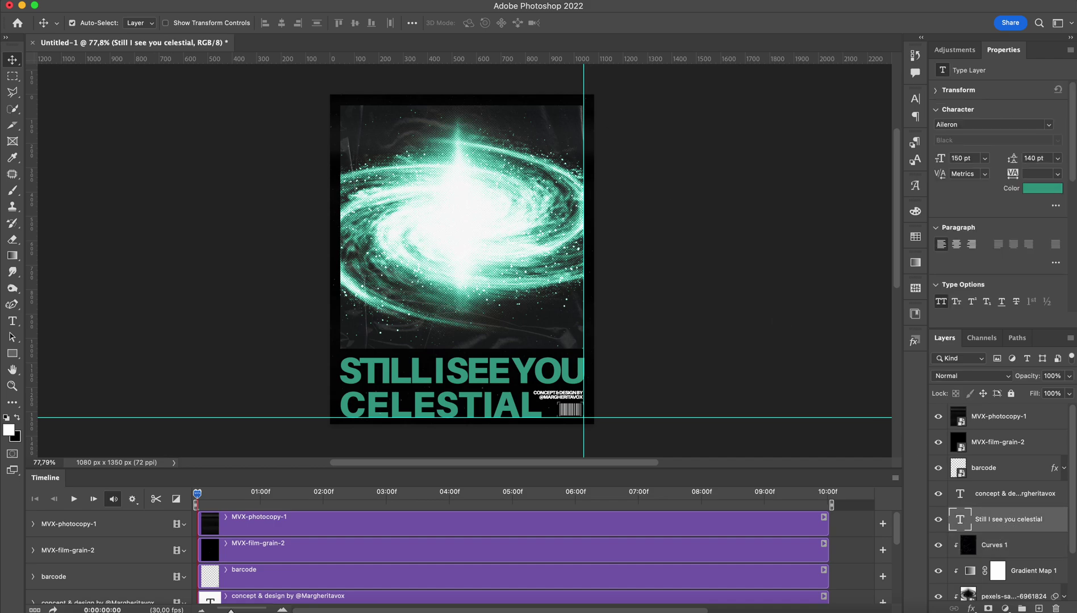
{"action": "left_click", "coordinate": [289, 5]}
{"action": "mouse_move", "coordinate": [314, 157]}
{"action": "left_click", "coordinate": [537, 197]}
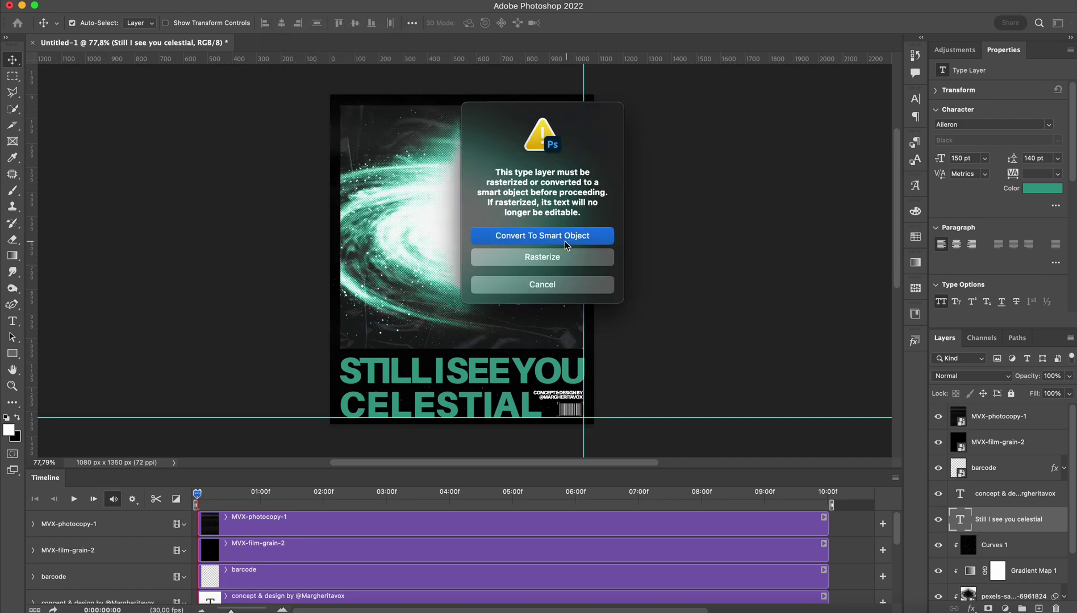
{"action": "left_click", "coordinate": [564, 244]}
{"action": "key", "text": "Return"}
Add a Ripple filter to the title with amount 49% and Medium size
{"action": "left_click", "coordinate": [290, 6]}
{"action": "mouse_move", "coordinate": [317, 177]}
{"action": "left_click", "coordinate": [514, 208]}
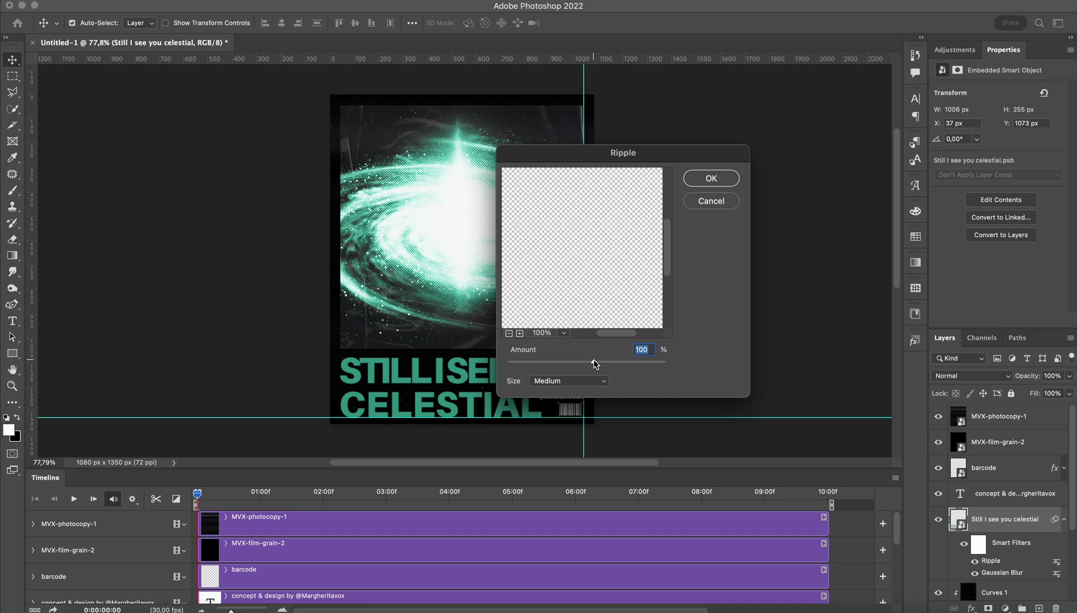
{"action": "left_click_drag", "start_coordinate": [595, 364], "coordinate": [590, 364]}
{"action": "left_click_drag", "start_coordinate": [669, 262], "coordinate": [667, 304]}
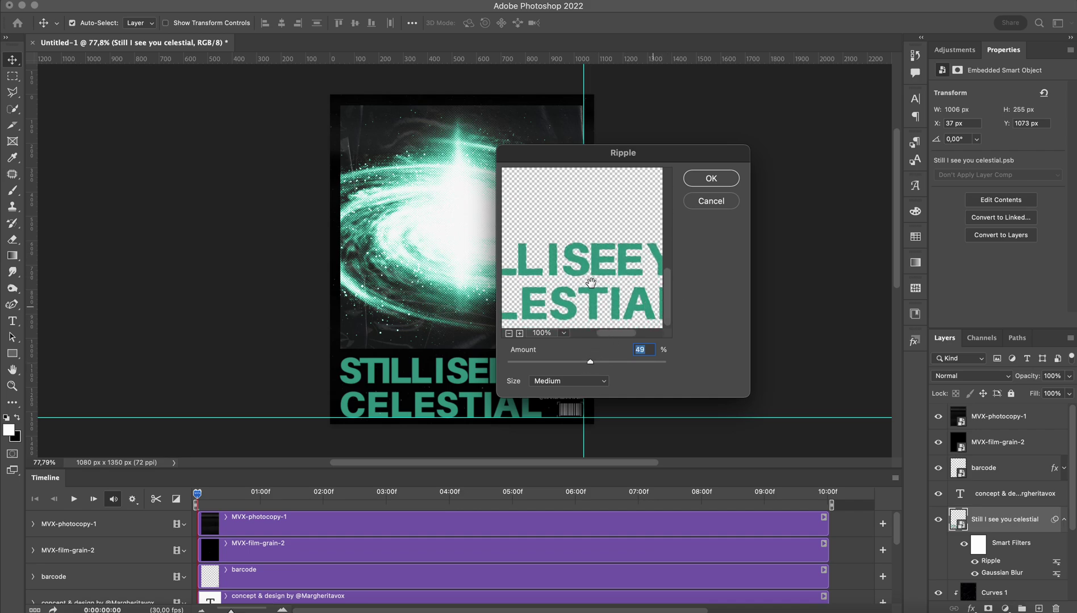
{"action": "left_click", "coordinate": [710, 179]}
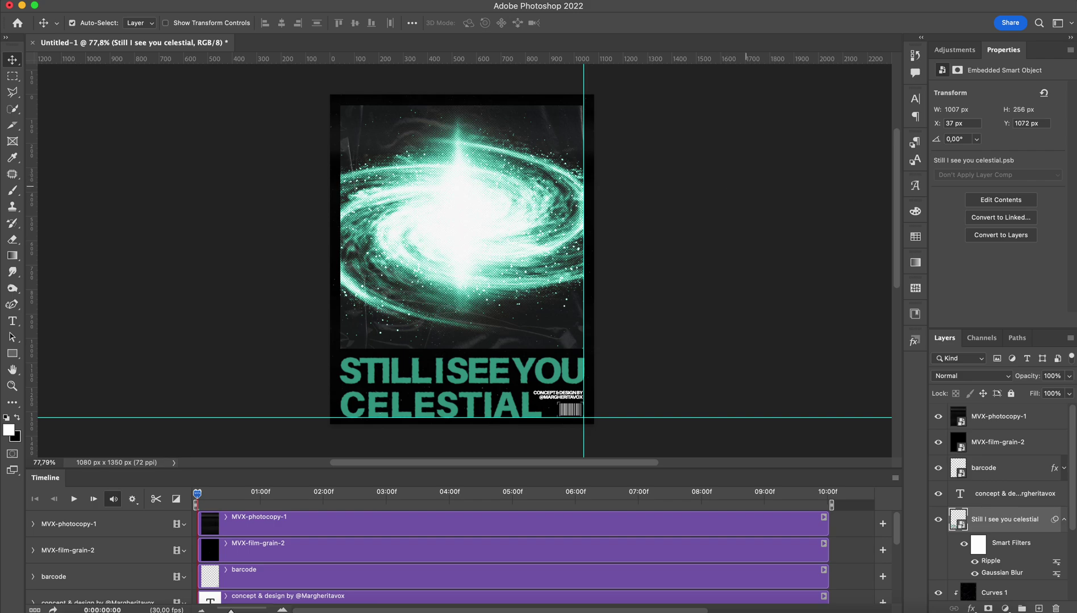
Render the animation to the Desktop as Untitled-1.mp4 (H.264, 1080×1350, 30 fps)
{"action": "left_click", "coordinate": [751, 193]}
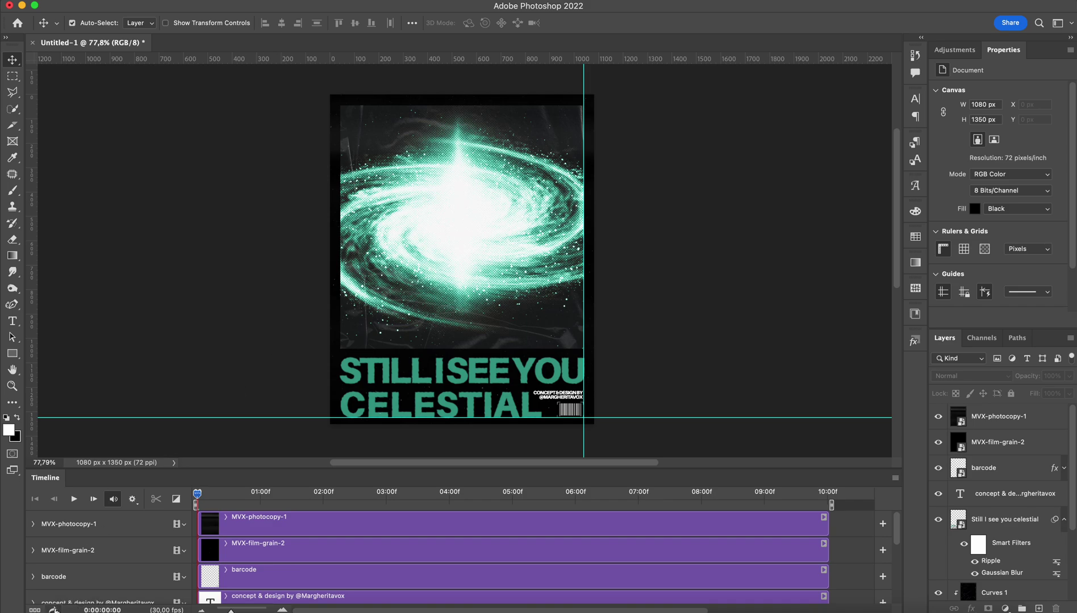
{"action": "left_click", "coordinate": [53, 610]}
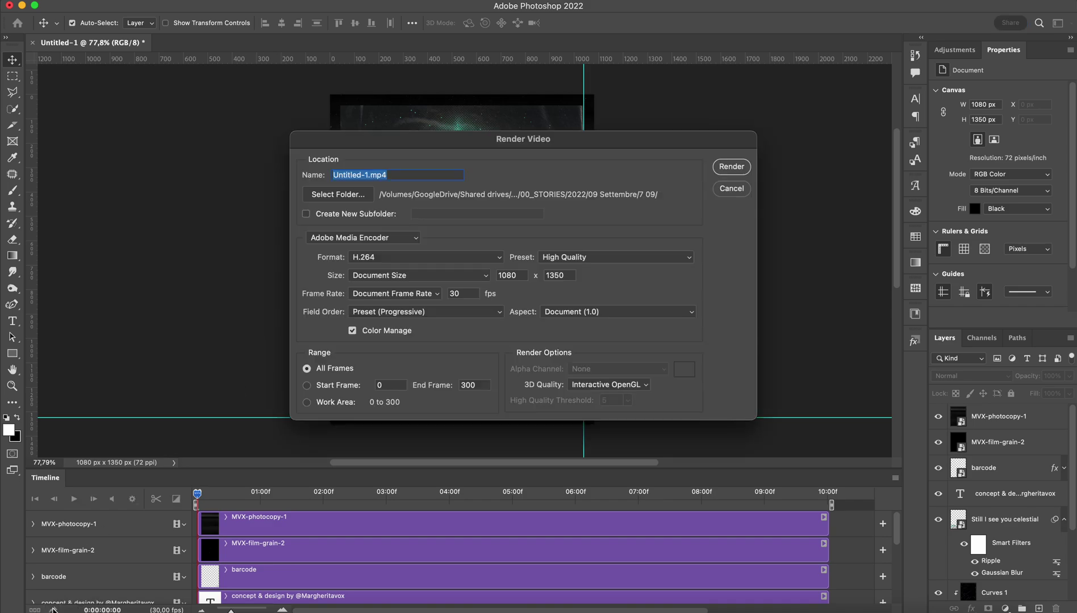
{"action": "left_click", "coordinate": [340, 194]}
{"action": "left_click", "coordinate": [335, 147]}
{"action": "left_click", "coordinate": [761, 346]}
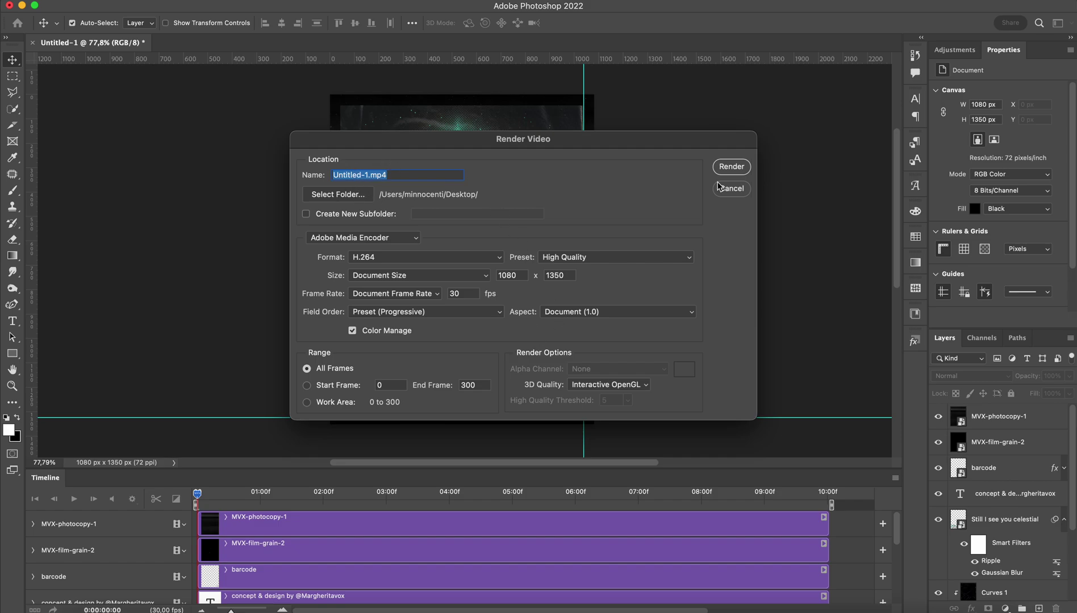
{"action": "left_click", "coordinate": [732, 167]}
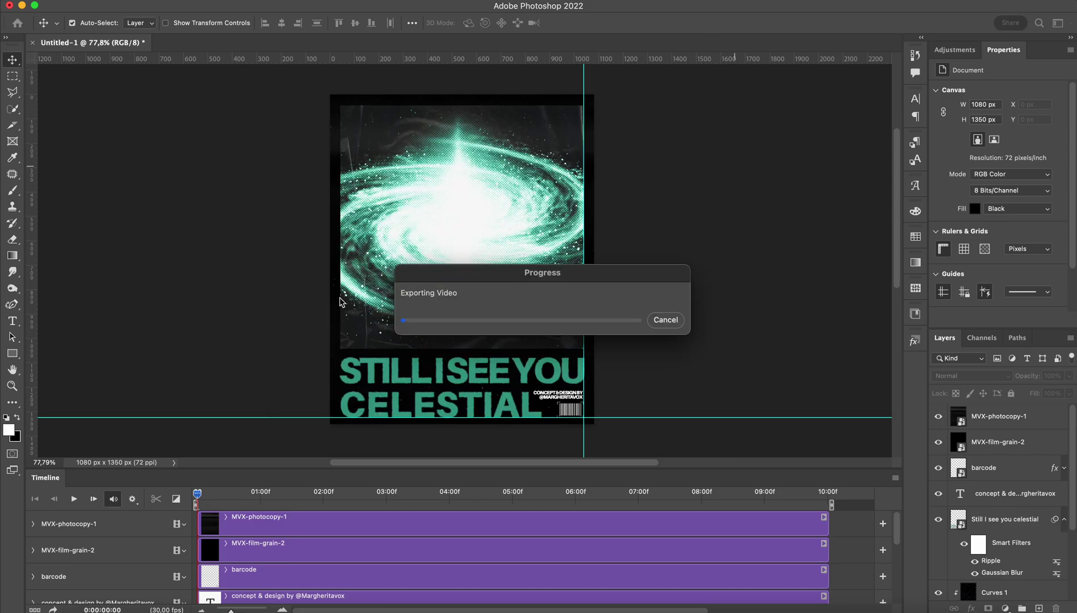
Move the export progress dialog aside while the video render nears completion
{"action": "left_click_drag", "start_coordinate": [531, 265], "coordinate": [453, 223]}
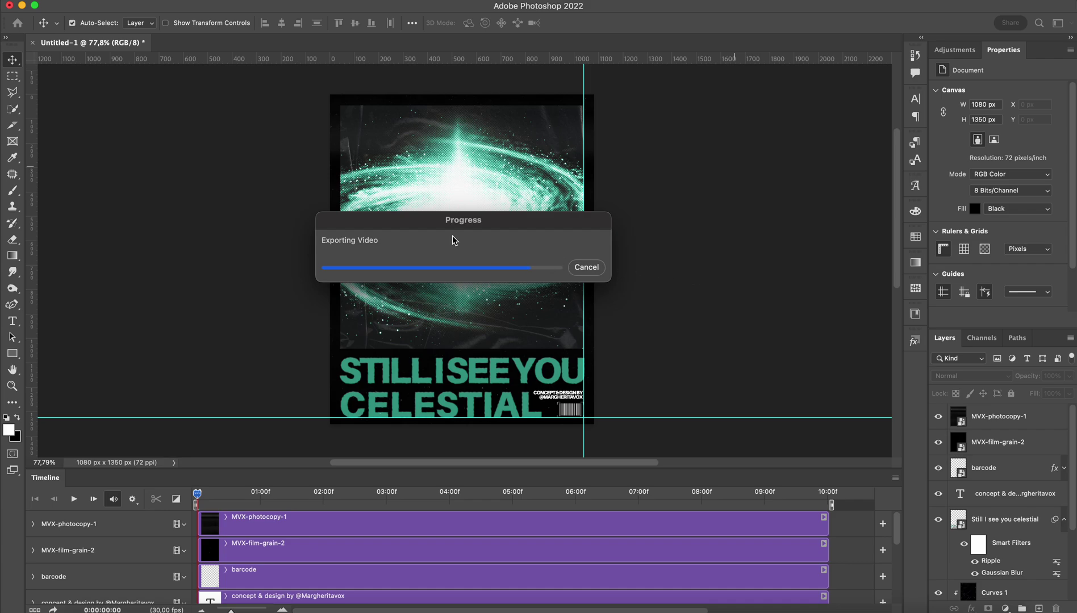
{"action": "left_click_drag", "start_coordinate": [471, 225], "coordinate": [184, 144]}
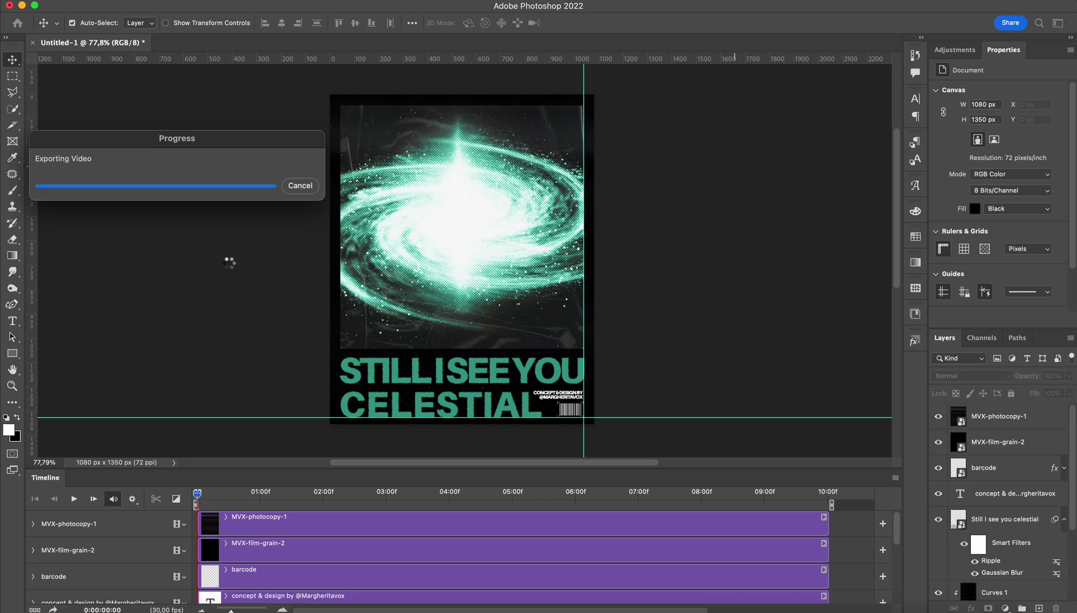
Open Untitled-1.mp4 from the Desktop in QuickTime Player and play it
{"action": "left_click", "coordinate": [78, 610]}
{"action": "left_click_drag", "start_coordinate": [124, 103], "coordinate": [326, 104]}
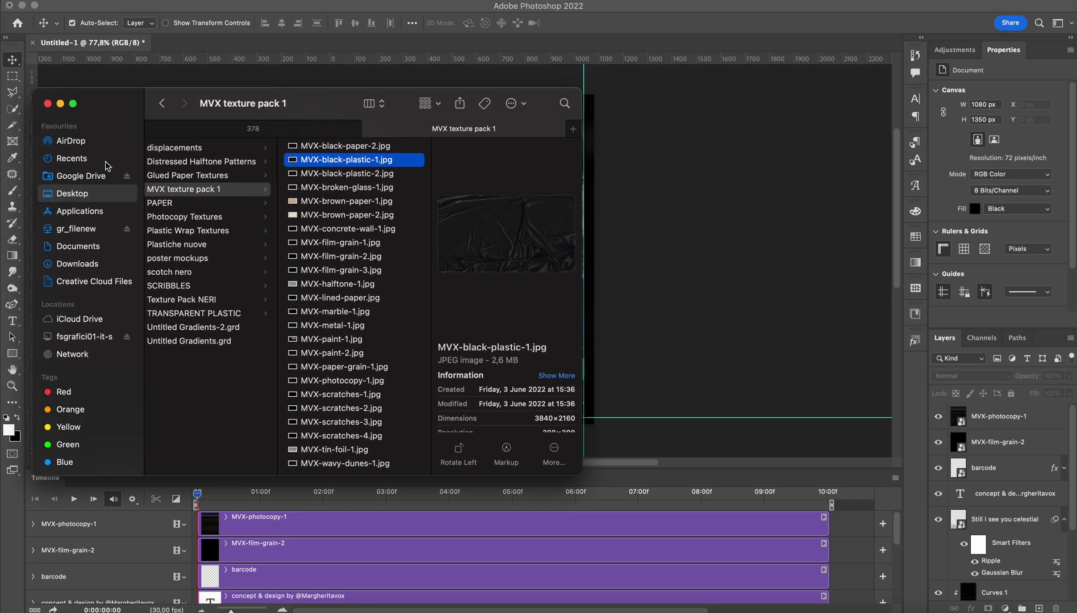
{"action": "left_click", "coordinate": [91, 194]}
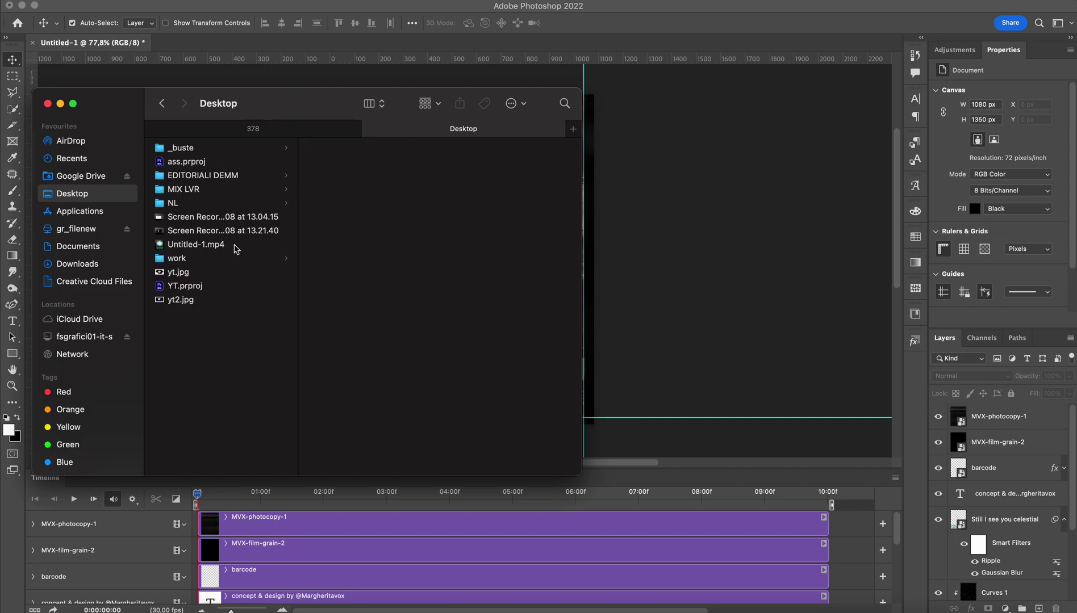
{"action": "double_click", "coordinate": [237, 250]}
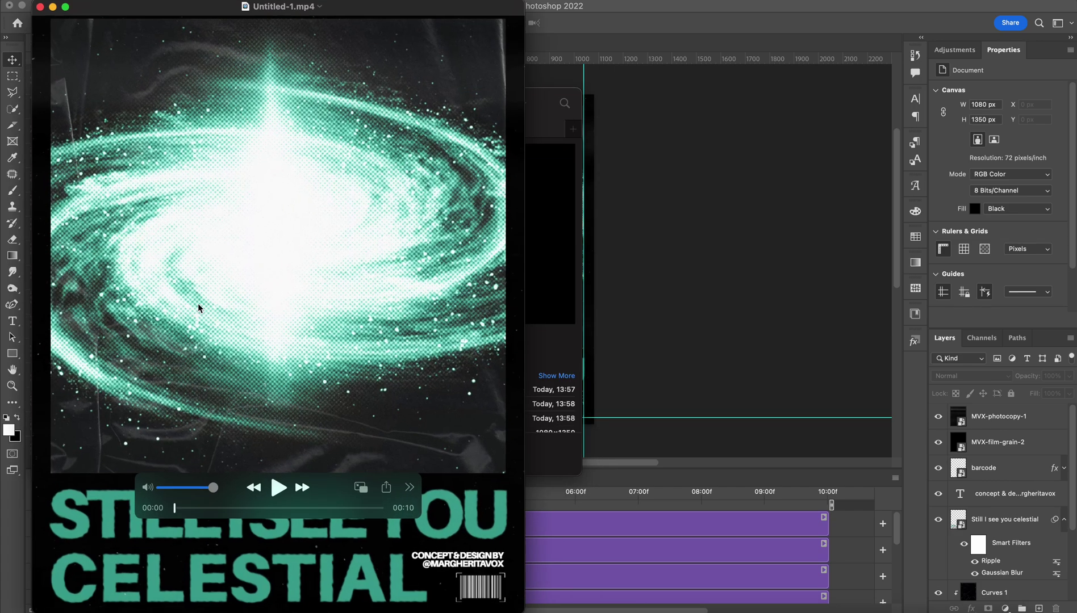
{"action": "left_click", "coordinate": [279, 489]}
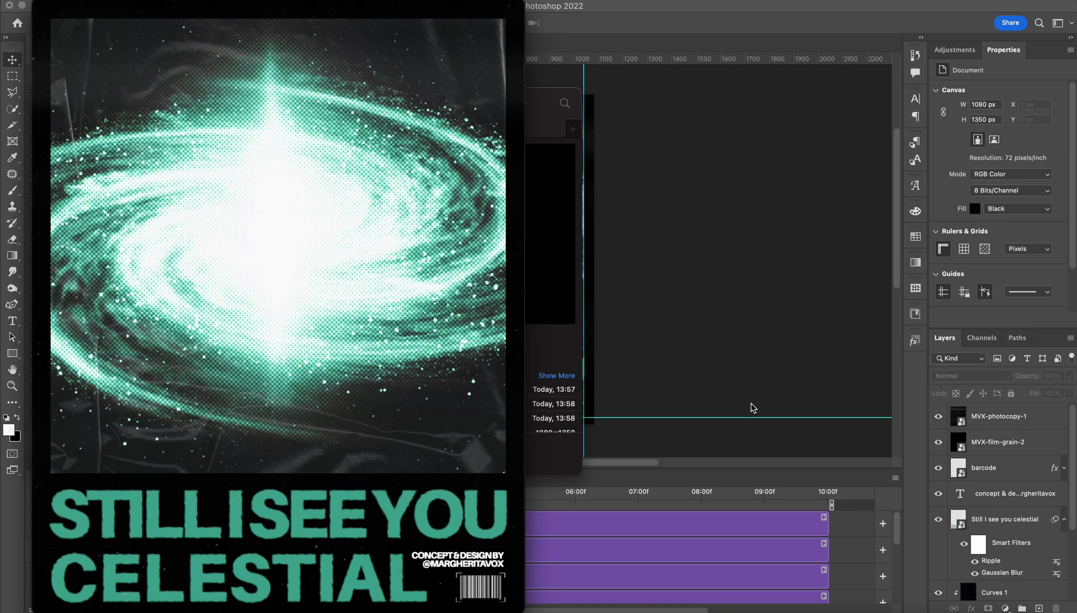